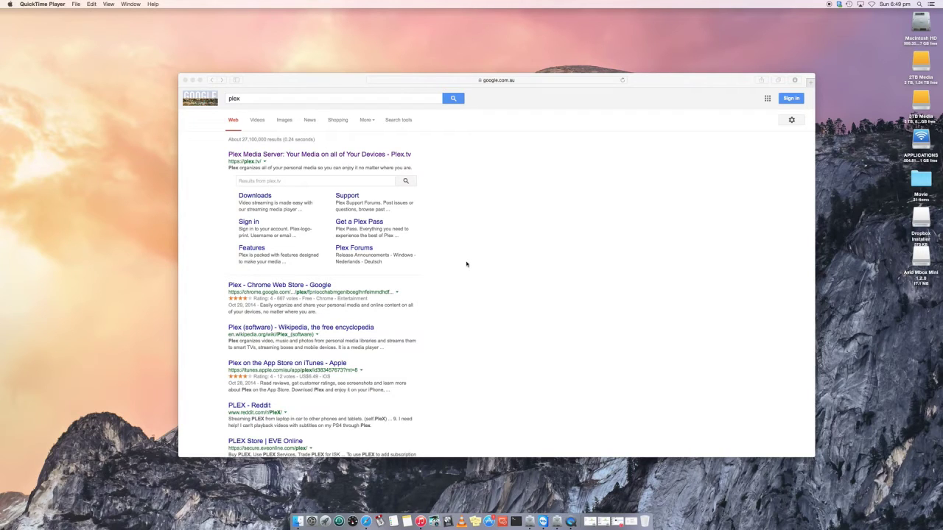
Open the Plex website from the search results and go to its downloads page.
click(517, 206)
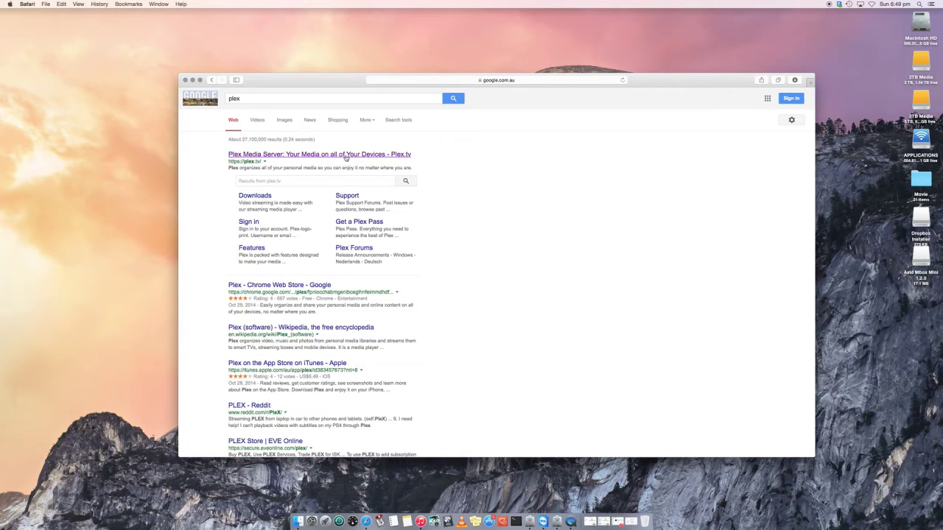
drag(339, 80, 321, 75)
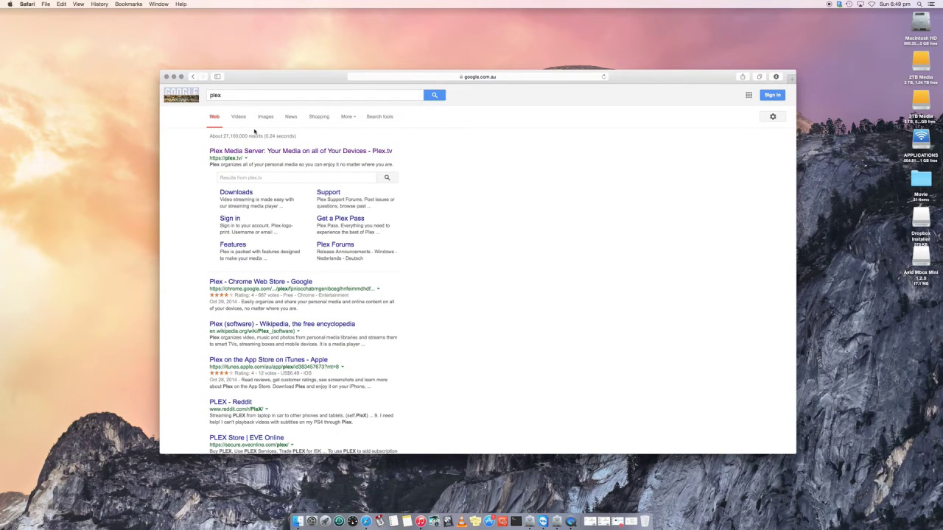
click(301, 151)
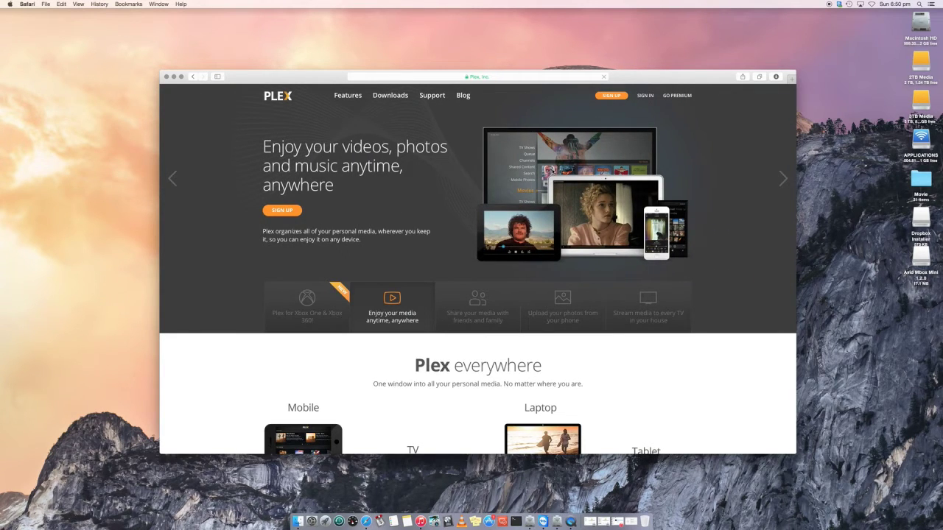
scroll(550, 226, down, 5)
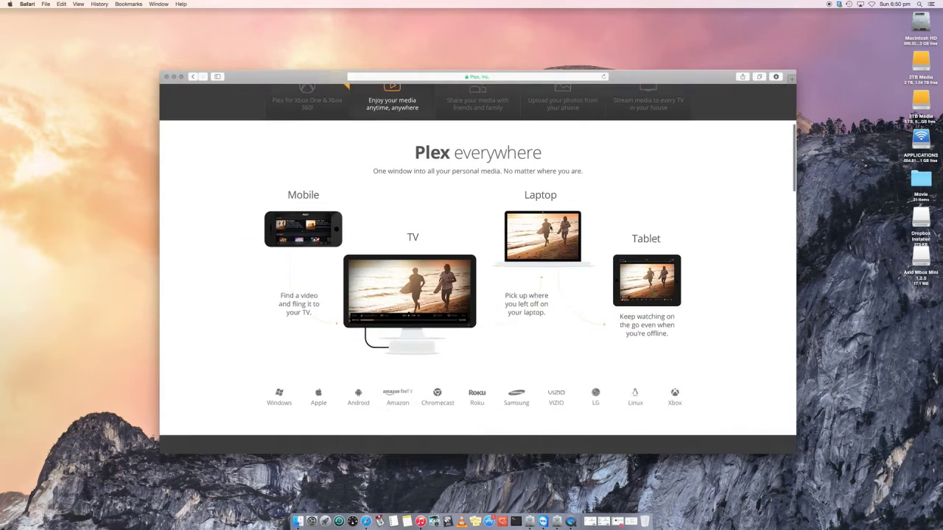
scroll(551, 226, up, 6)
click(391, 96)
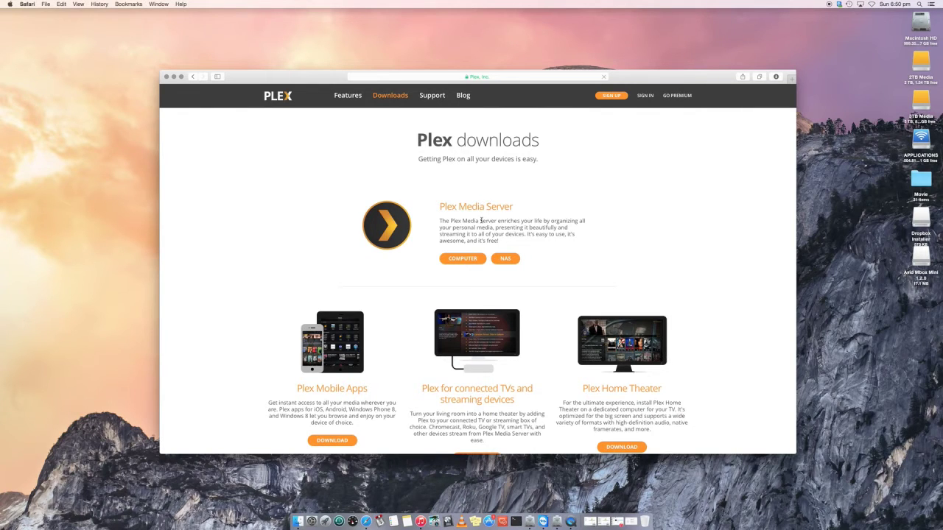
Examine the Plex Media Server entry on the downloads page.
drag(508, 206, 440, 207)
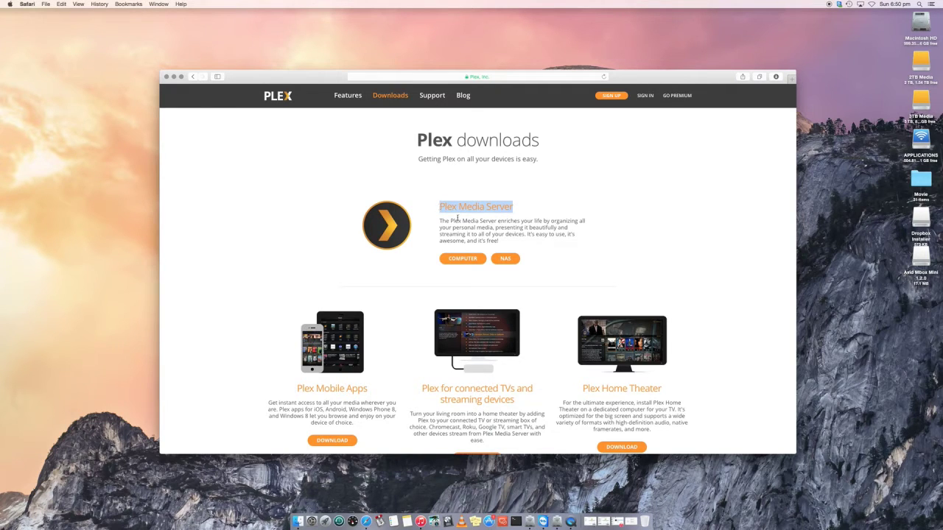
click(458, 218)
drag(440, 207, 513, 205)
click(463, 206)
scroll(463, 206, down, 1)
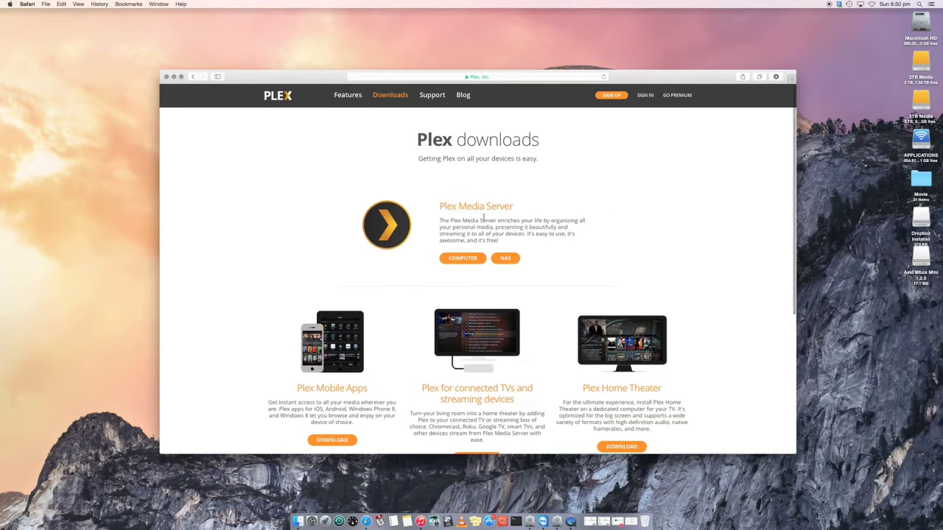
scroll(586, 392, up, 1)
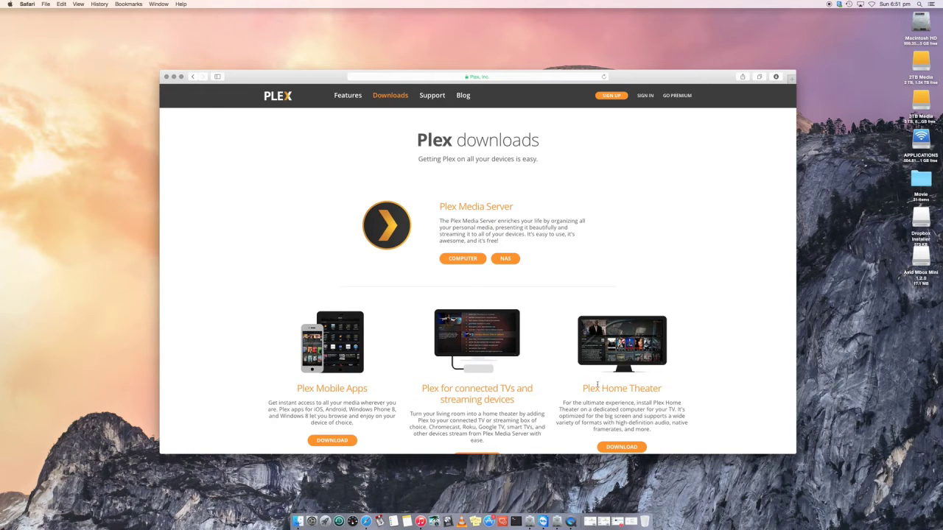
drag(438, 206, 526, 213)
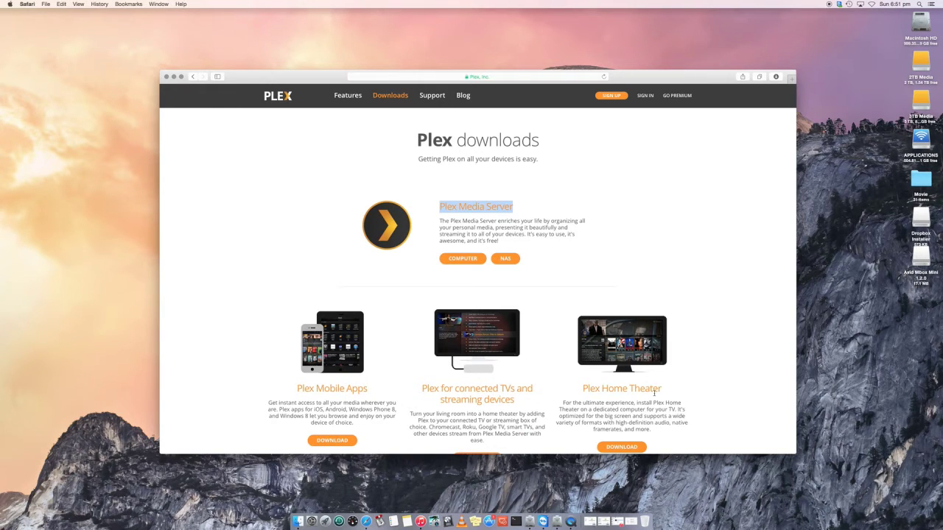
click(491, 230)
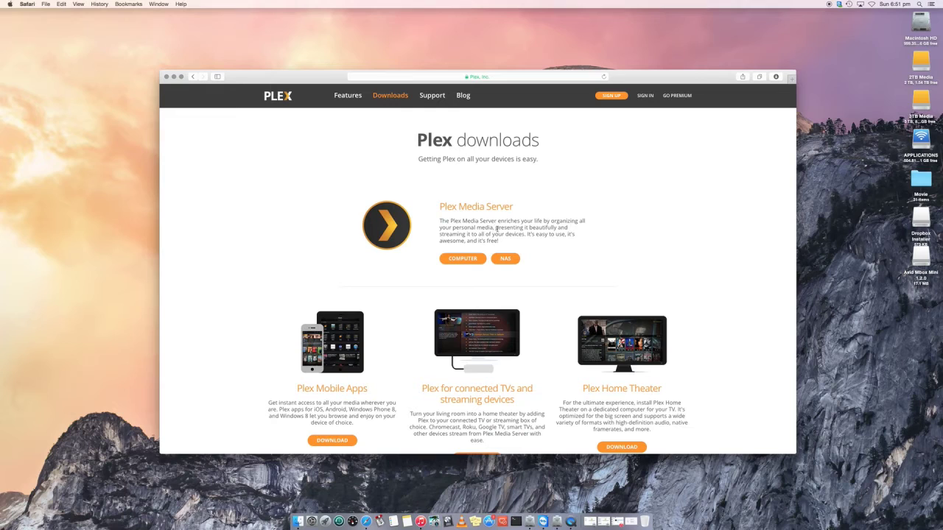
Download the Mac version of Plex Media Server for a computer and check the download list.
click(461, 260)
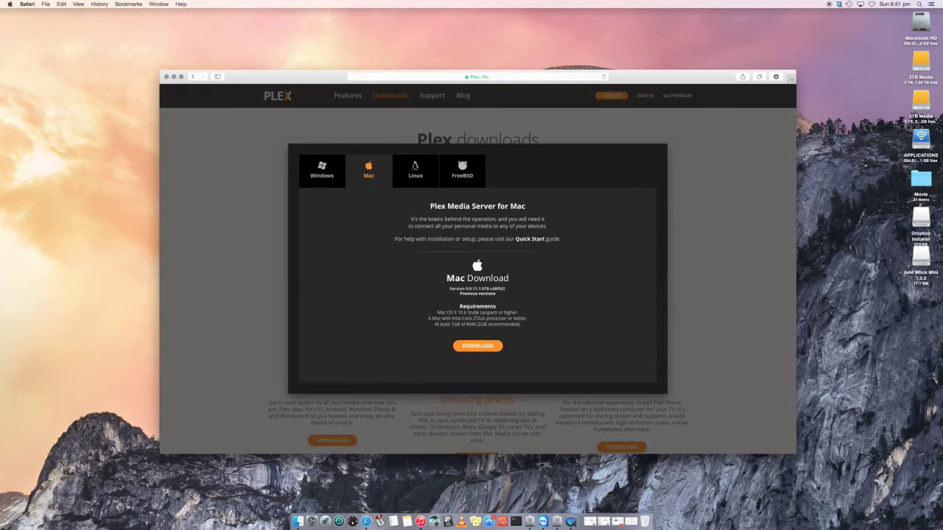
click(480, 346)
click(776, 79)
click(749, 181)
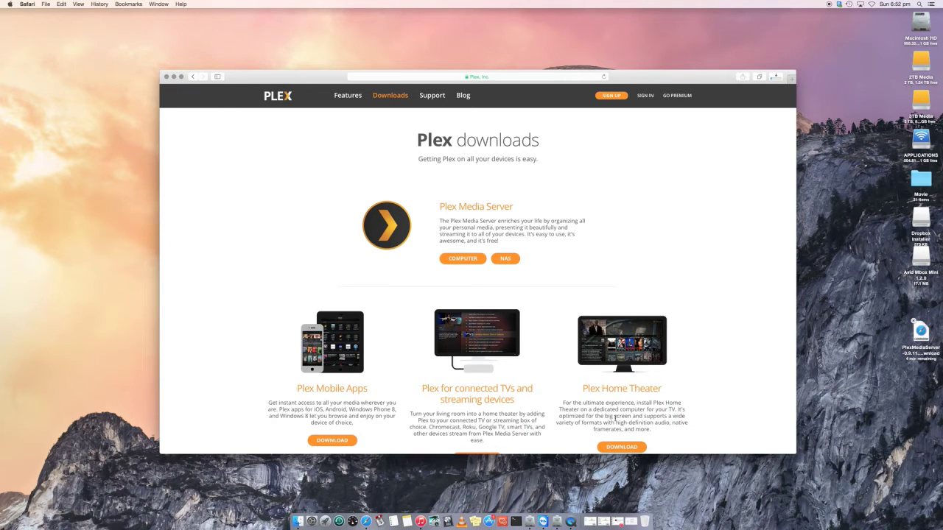
Download the 64-bit Mac version of Plex Home Theater and check the download list.
drag(582, 389, 667, 390)
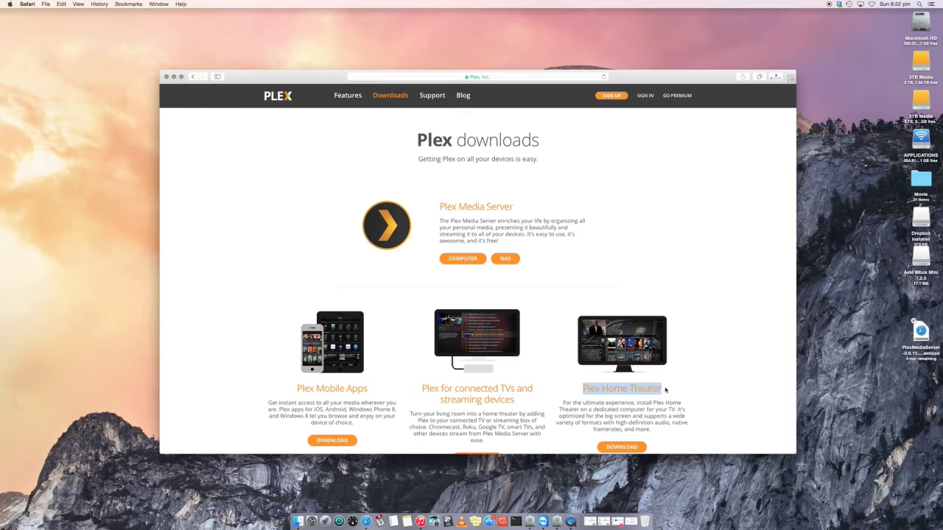
click(633, 392)
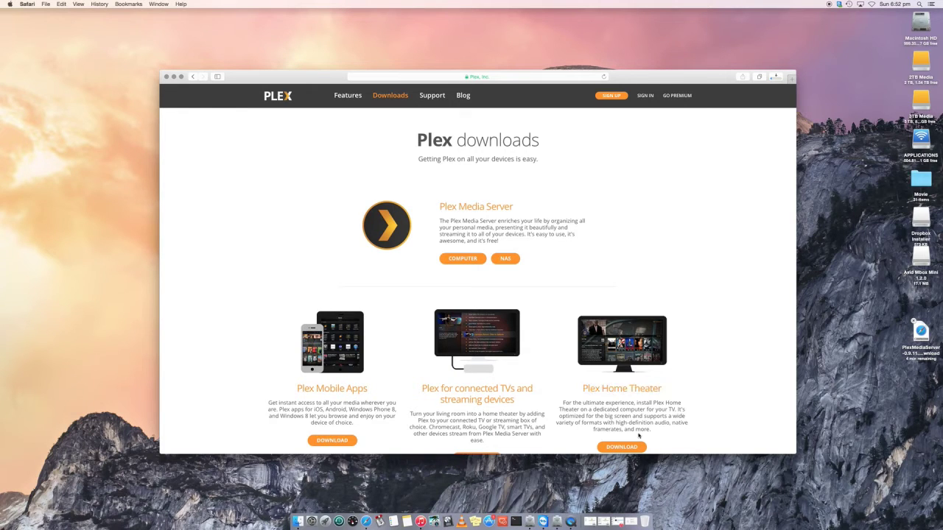
click(624, 447)
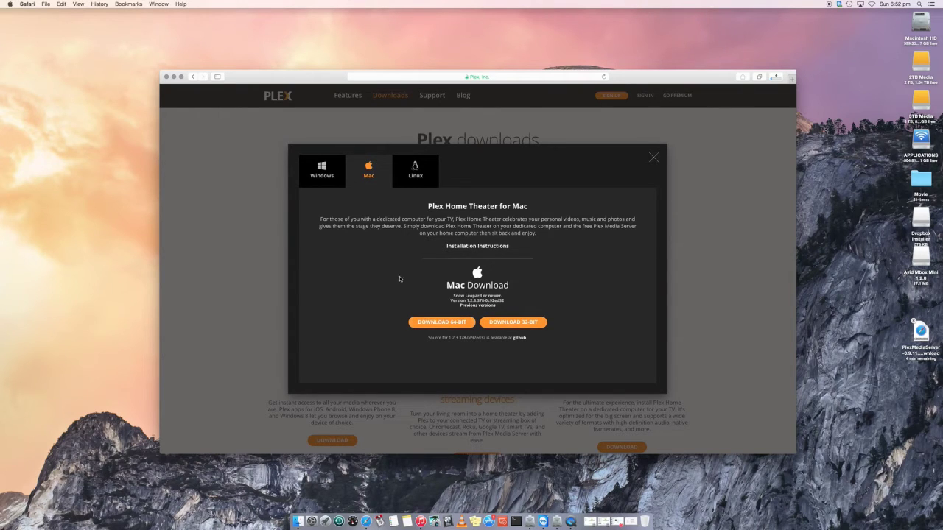
click(323, 174)
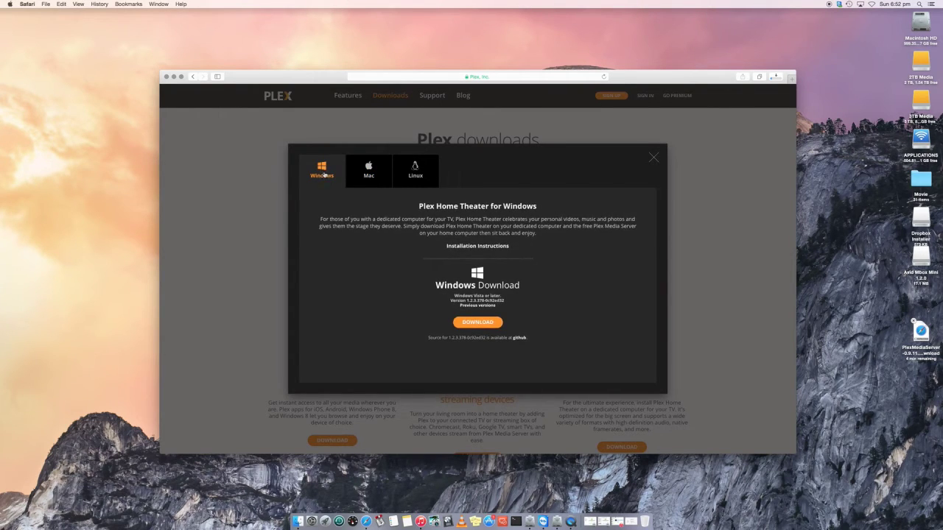
click(417, 174)
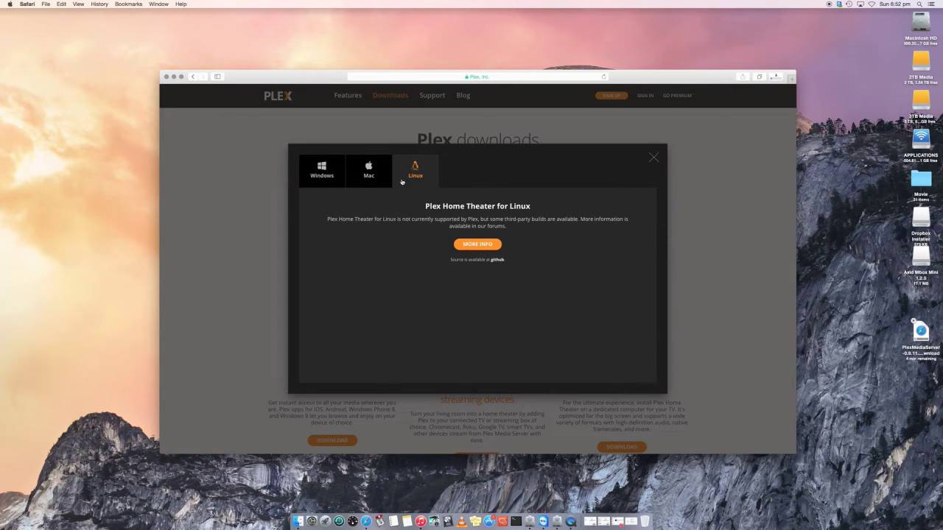
click(335, 174)
click(368, 171)
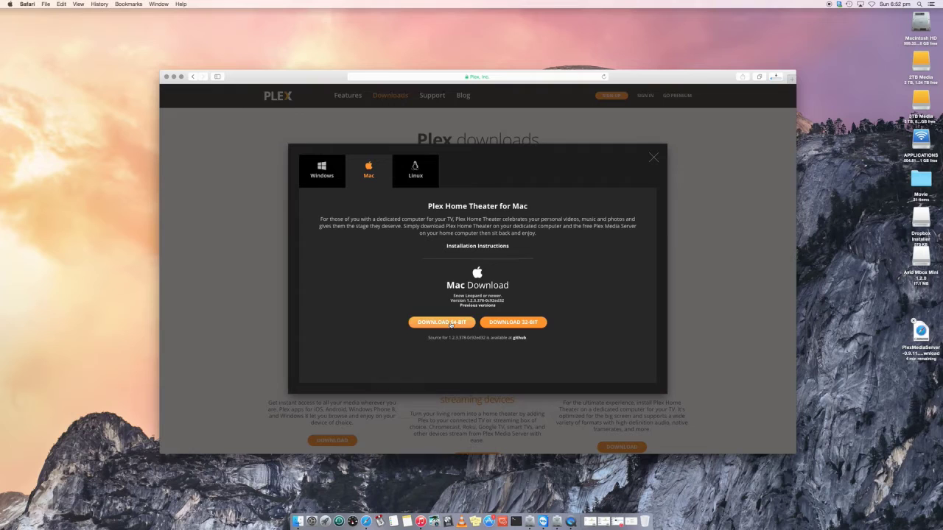
click(452, 324)
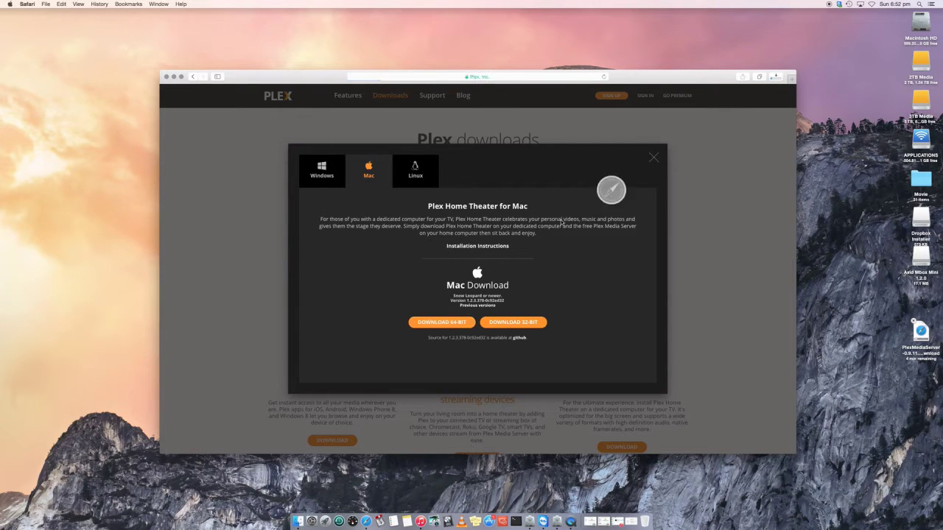
click(778, 77)
click(777, 76)
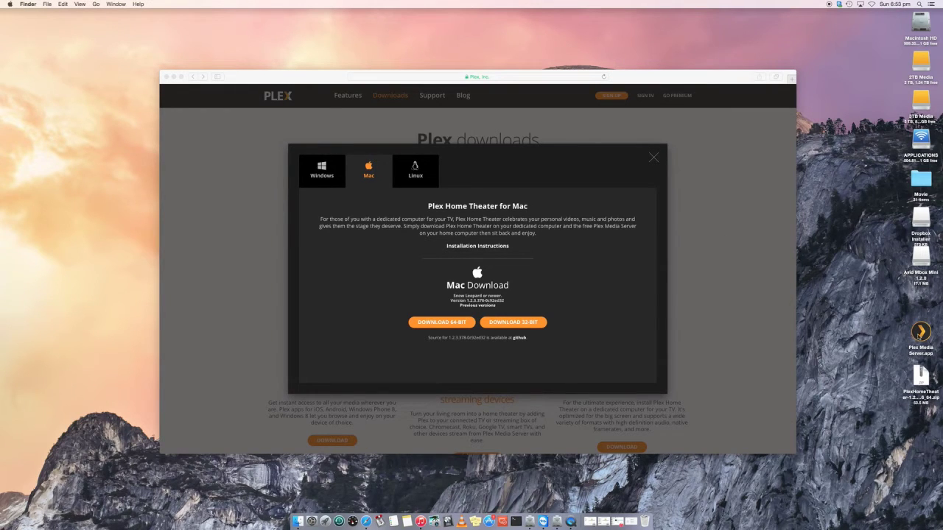
Launch the downloaded Plex Media Server.app, minimize the browser window and let the app move itself to the Applications folder.
click(920, 334)
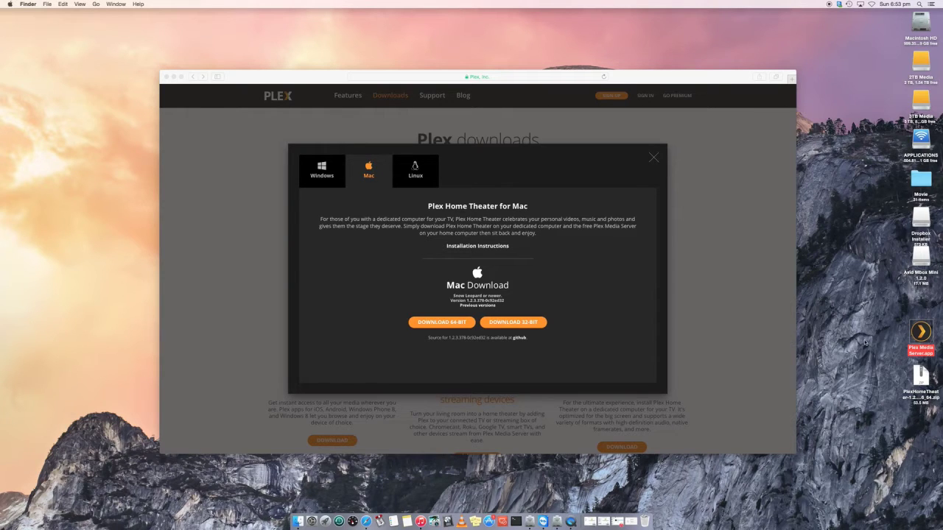
key(super+o)
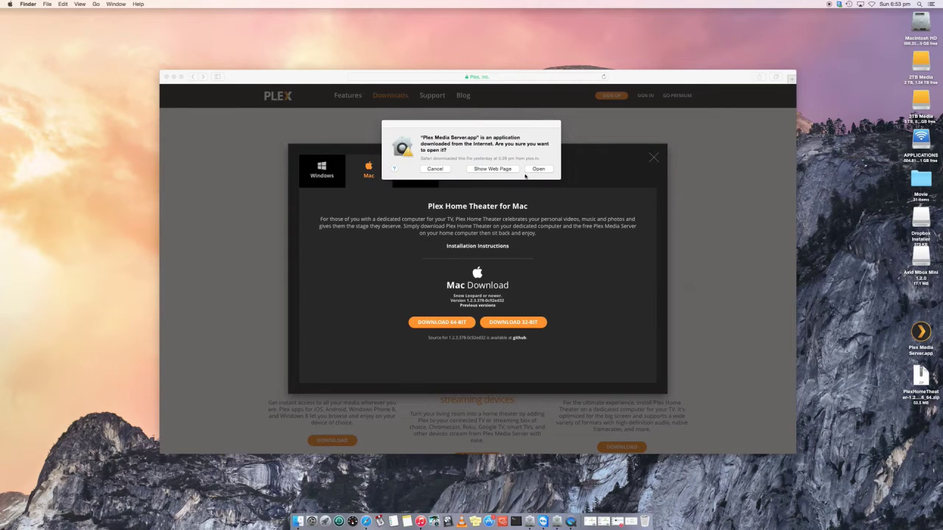
click(535, 170)
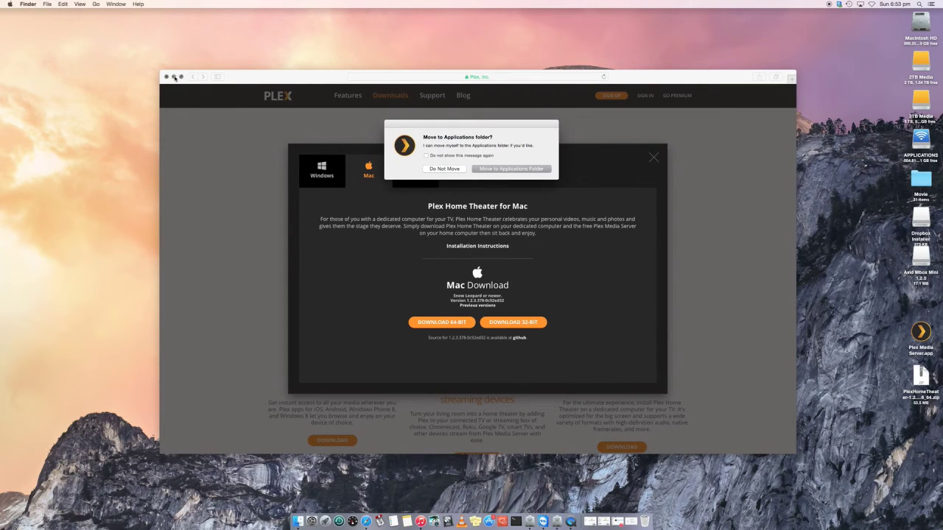
click(174, 77)
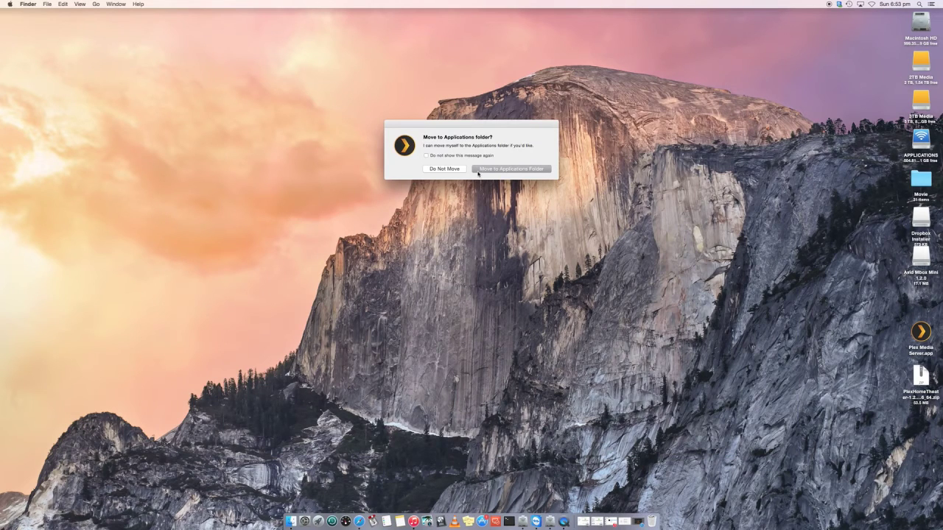
click(507, 170)
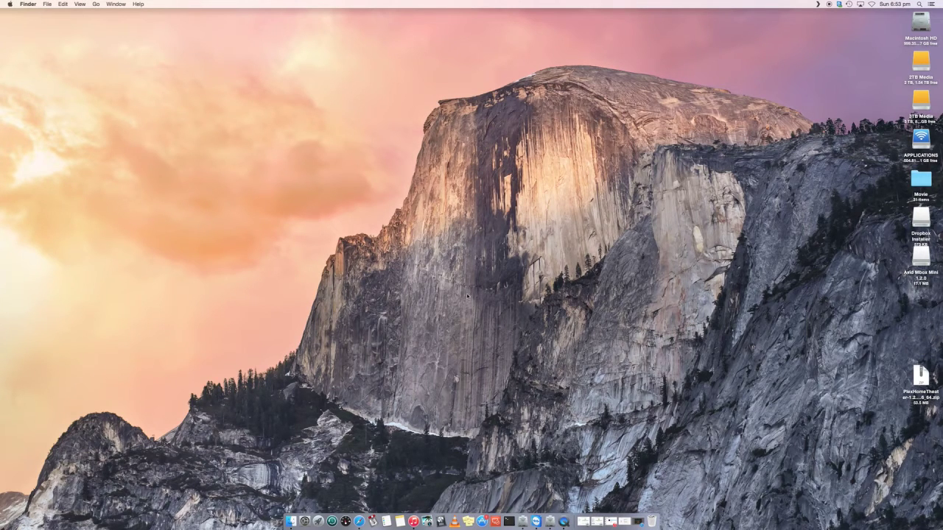
Look for Plex Media Server.app in the Applications folder using Finder.
click(291, 516)
click(317, 110)
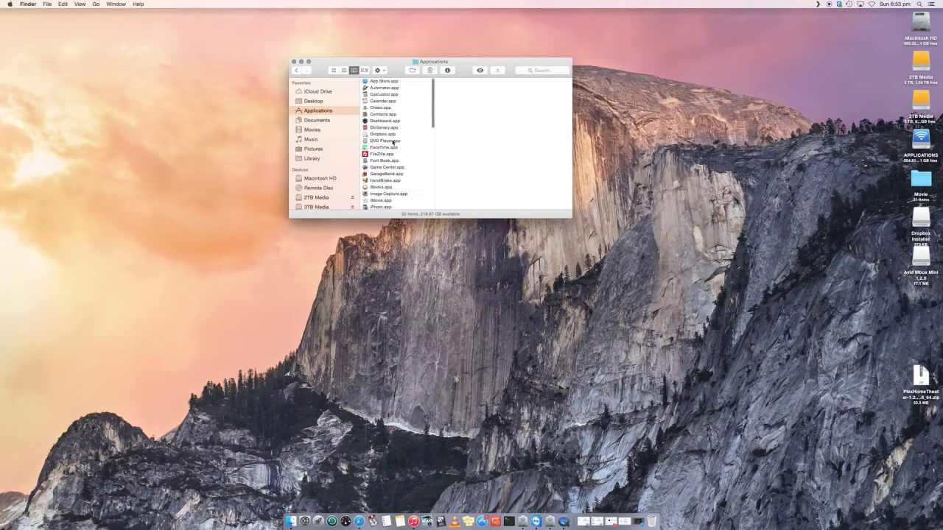
click(382, 140)
key(p)
scroll(392, 144, down, 2)
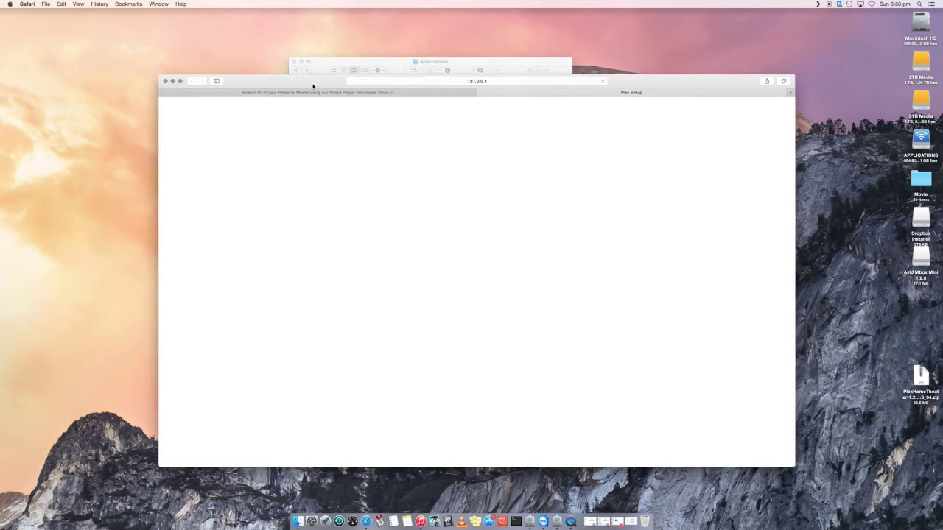
click(331, 68)
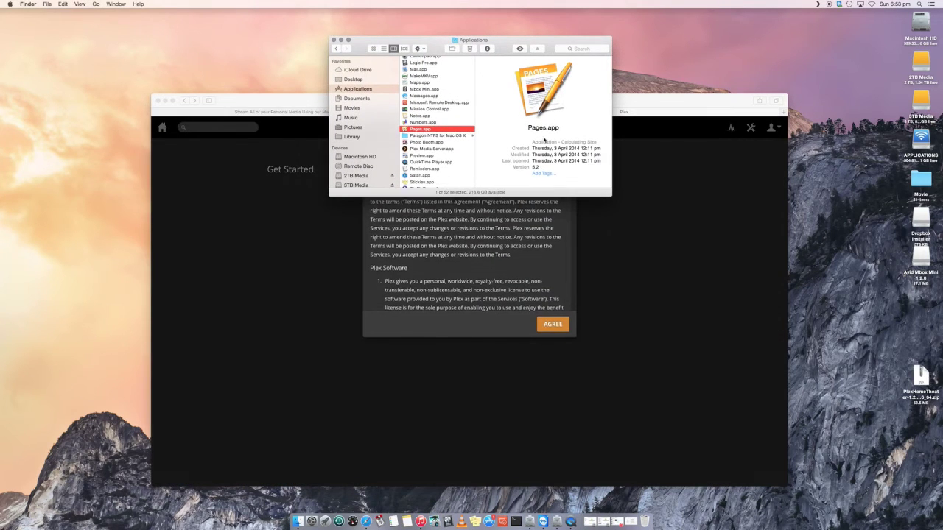
Return to the Plex setup page in Safari and agree to the Plex Terms of Service.
drag(653, 96, 649, 93)
scroll(529, 168, down, 1)
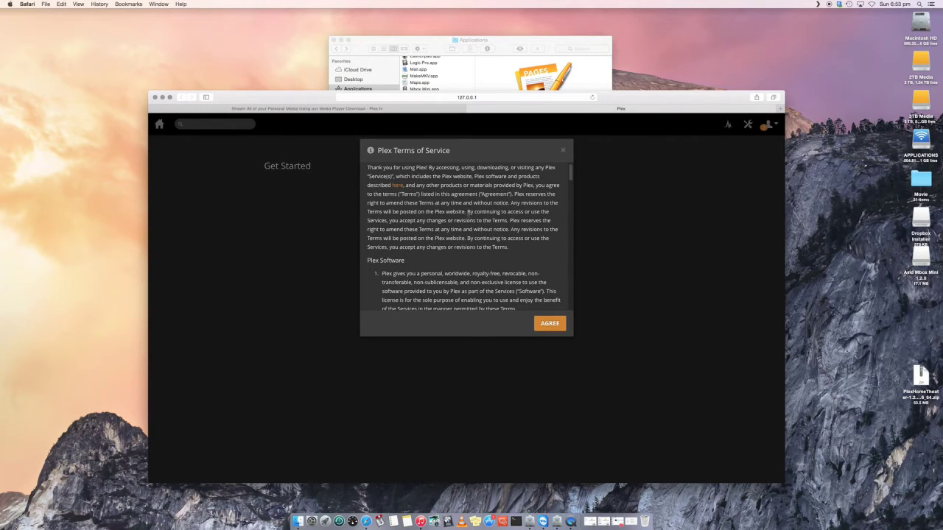
click(548, 323)
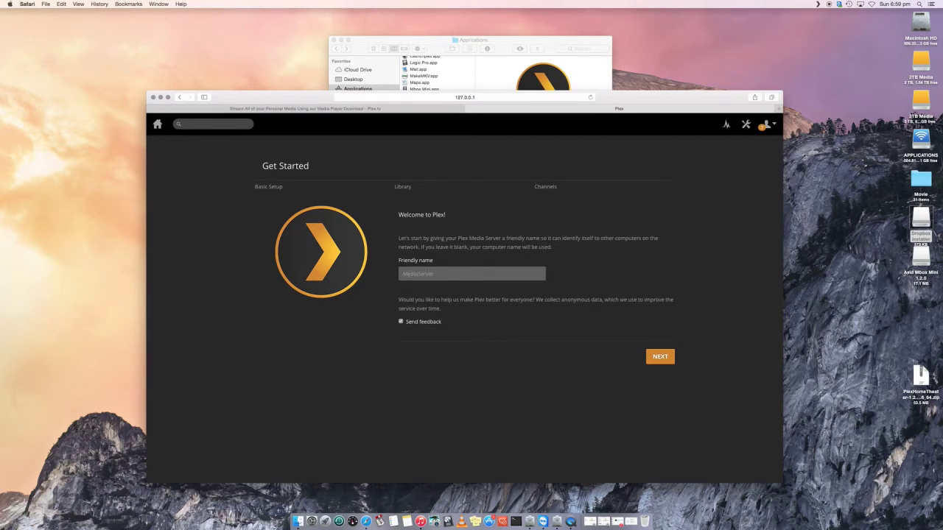
click(443, 274)
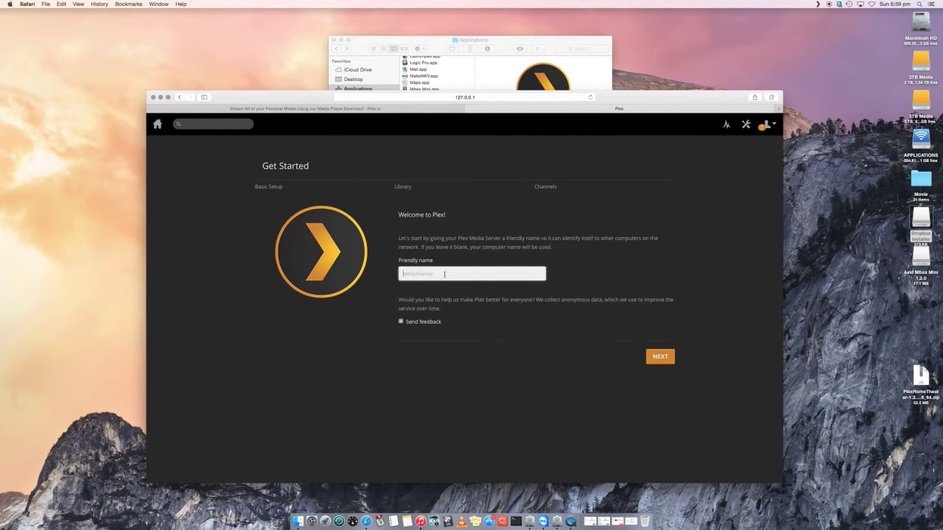
text(MovieServer)
key(BackSpace)
key(BackSpace)
key(BackSpace)
key(BackSpace)
key(BackSpace)
key(BackSpace)
key(BackSpace)
key(BackSpace)
key(BackSpace)
key(BackSpace)
Continue past the basic setup with the friendly name left blank and start a Movies-type library, keeping the name Movies and language English.
click(660, 358)
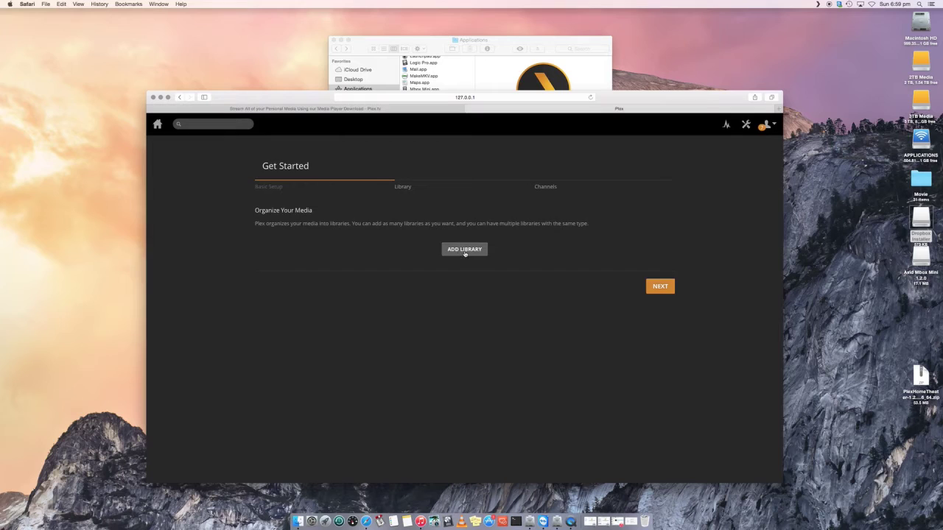
click(465, 250)
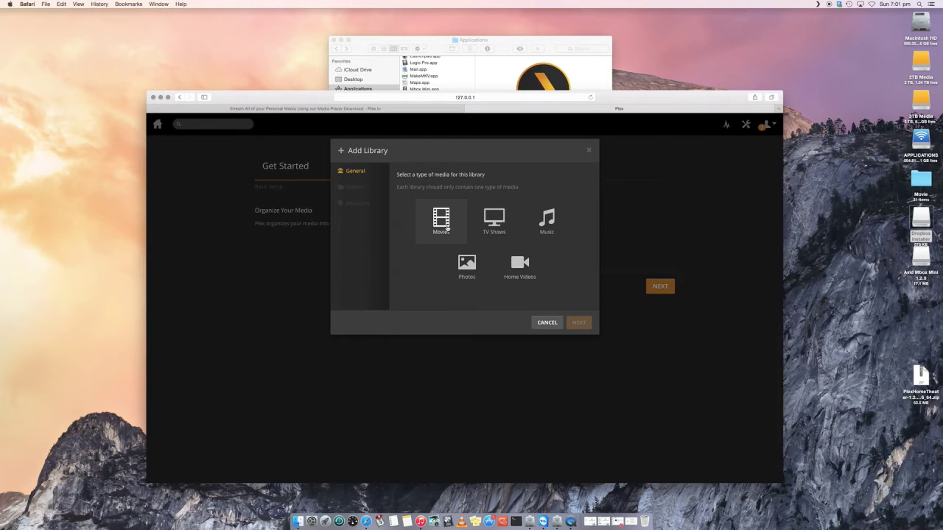
click(441, 218)
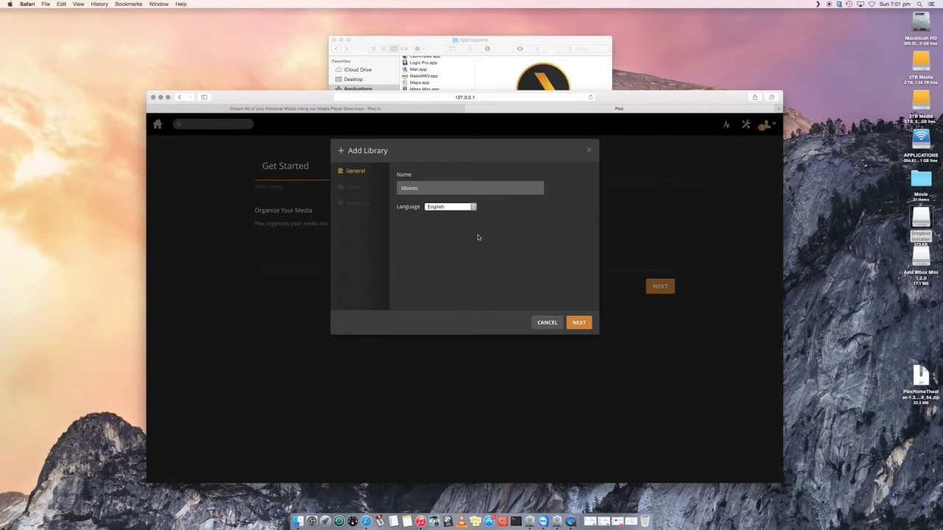
click(425, 188)
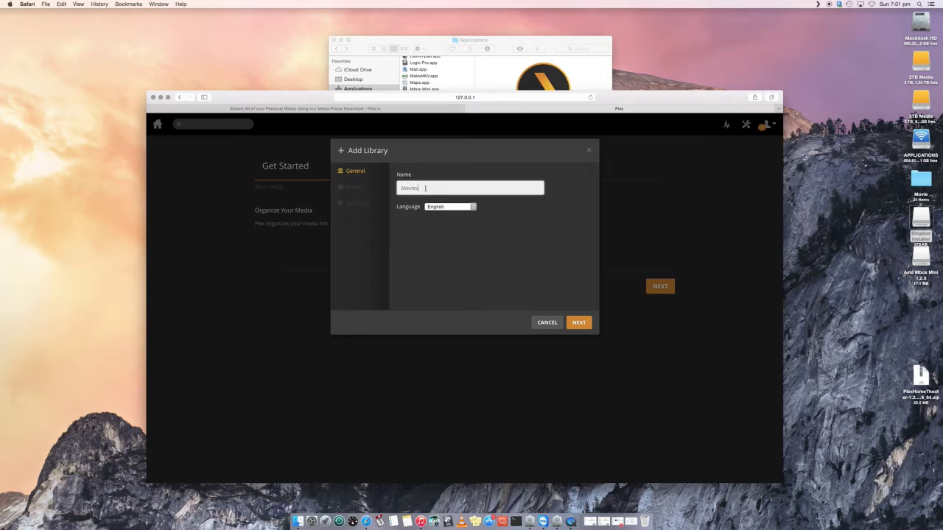
drag(425, 188, 393, 187)
click(431, 188)
click(574, 322)
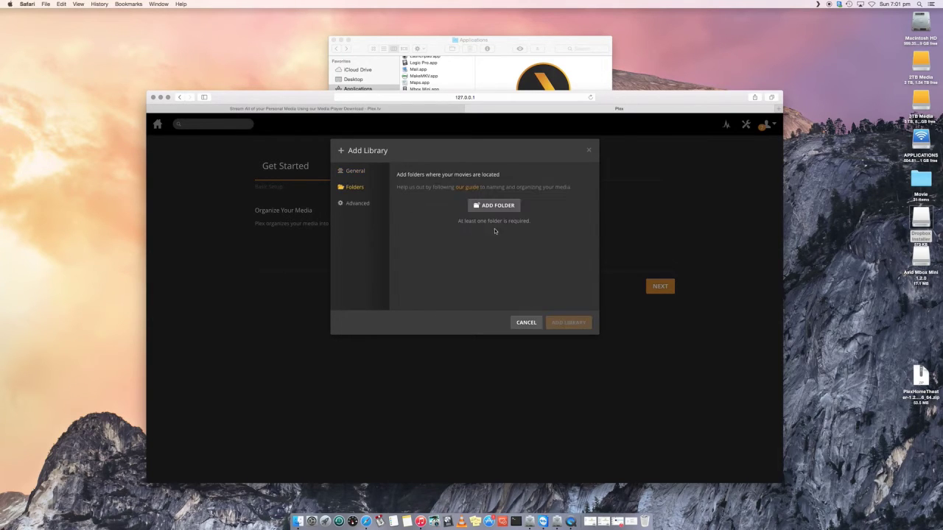
Add the folder /Volumes/3TB Media/Movies as the source and create the Movies library.
click(502, 209)
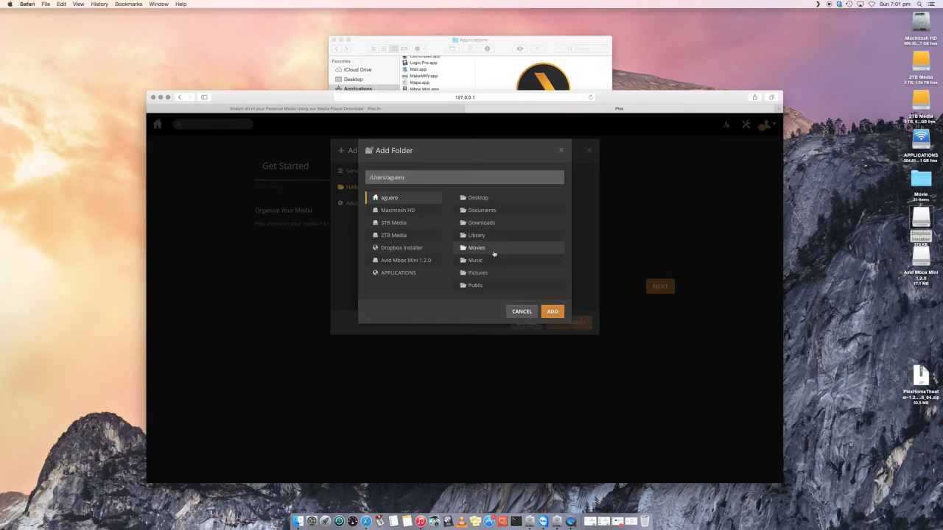
click(394, 225)
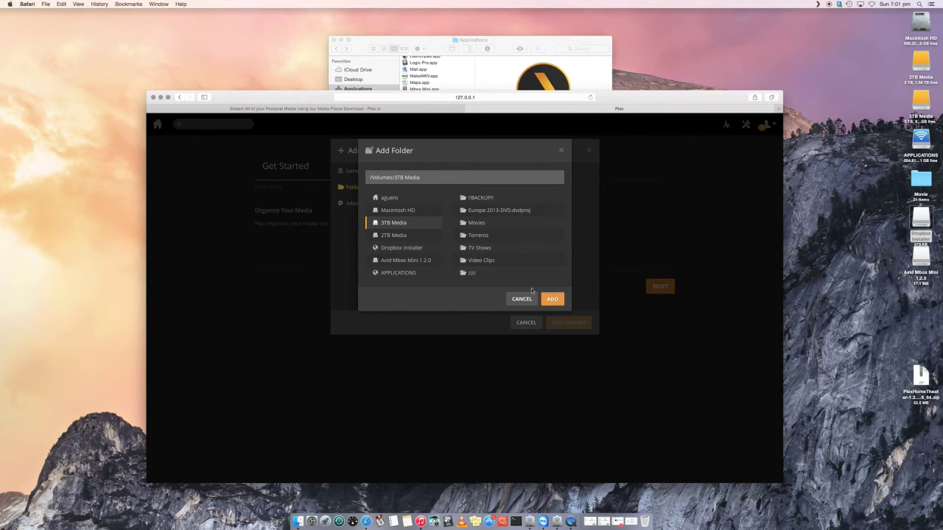
click(510, 228)
click(550, 316)
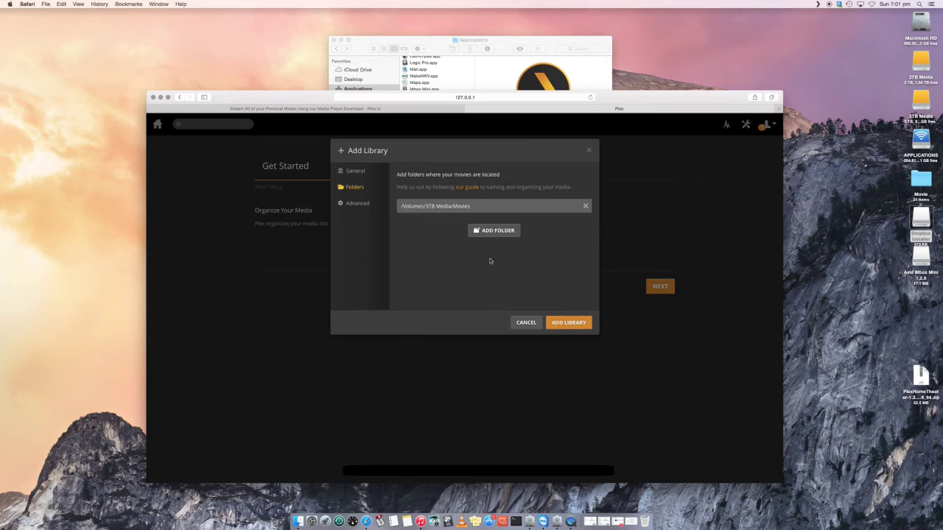
click(573, 324)
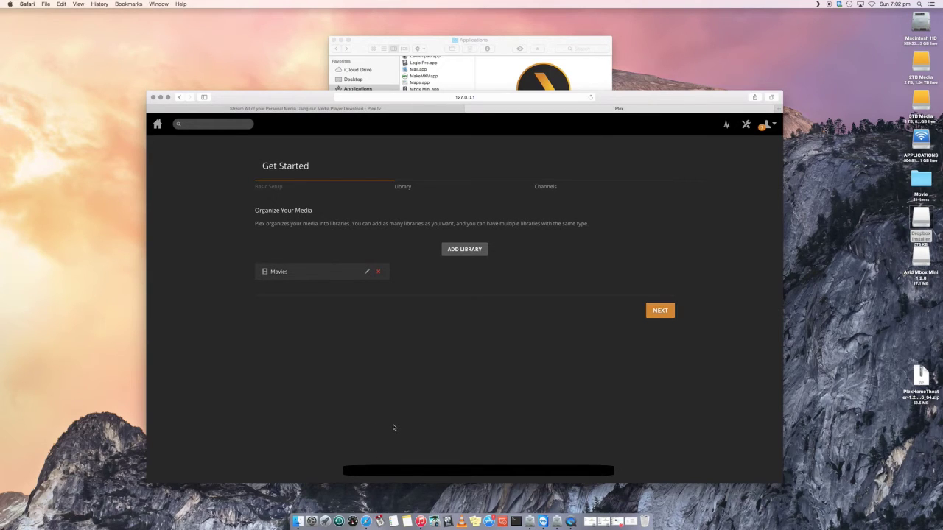
Check the Movies folder on the 3TB Media drive in Finder and return to the Plex setup page in Safari.
double_click(919, 103)
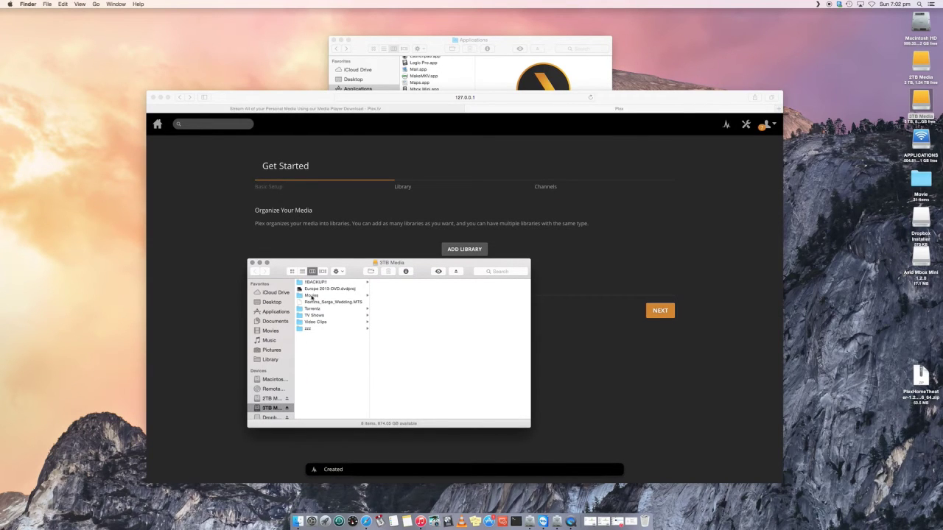
click(251, 262)
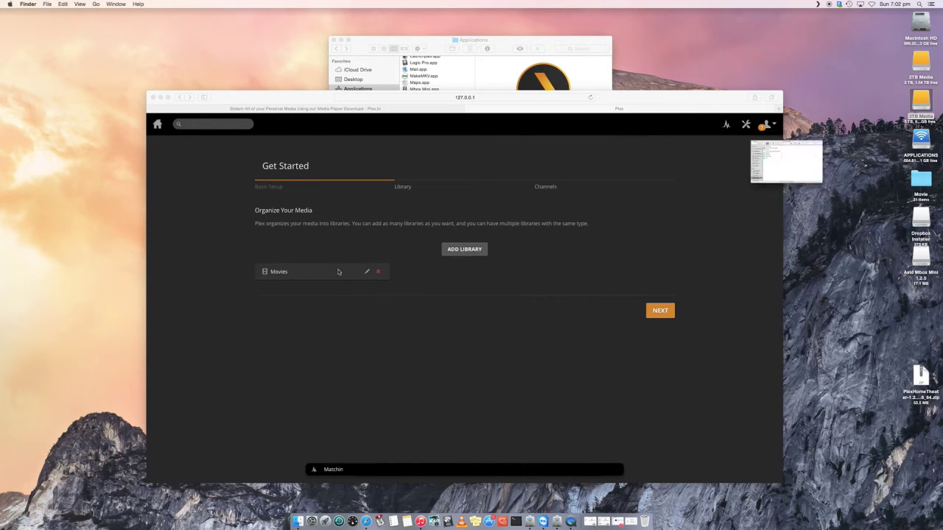
click(429, 288)
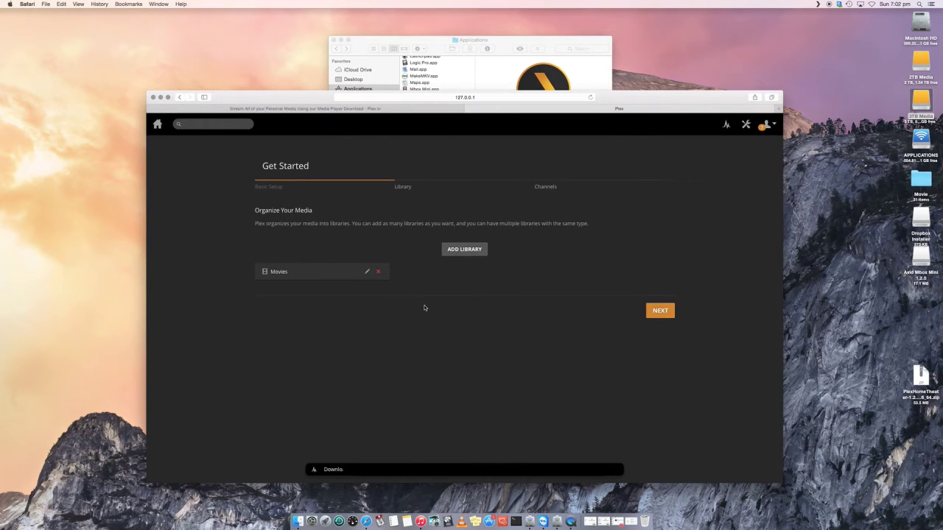
Create a TV Shows library in English with /Volumes/3TB Media/TV Shows as its source folder.
click(459, 250)
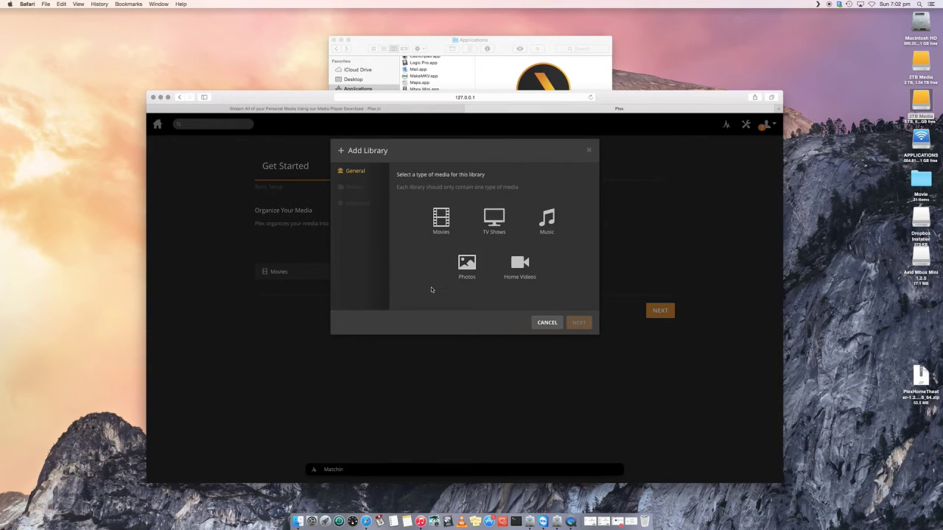
click(496, 220)
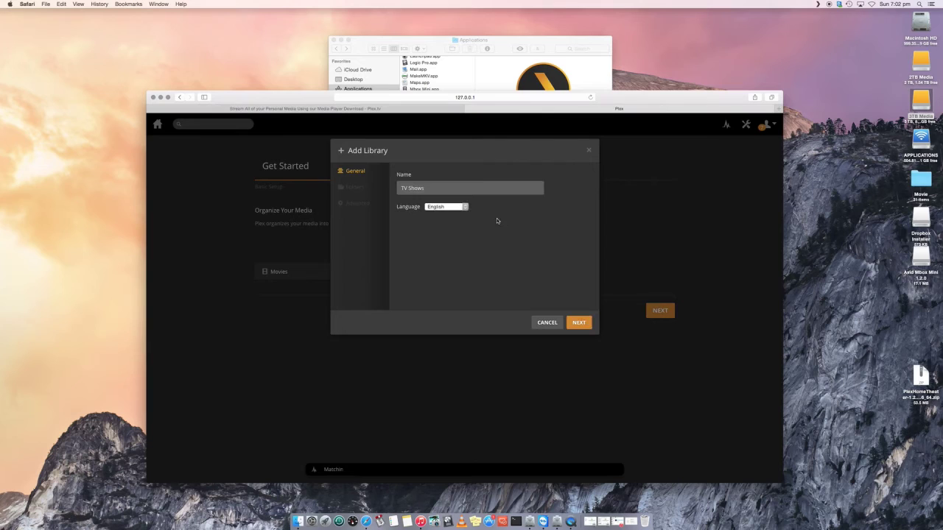
click(579, 322)
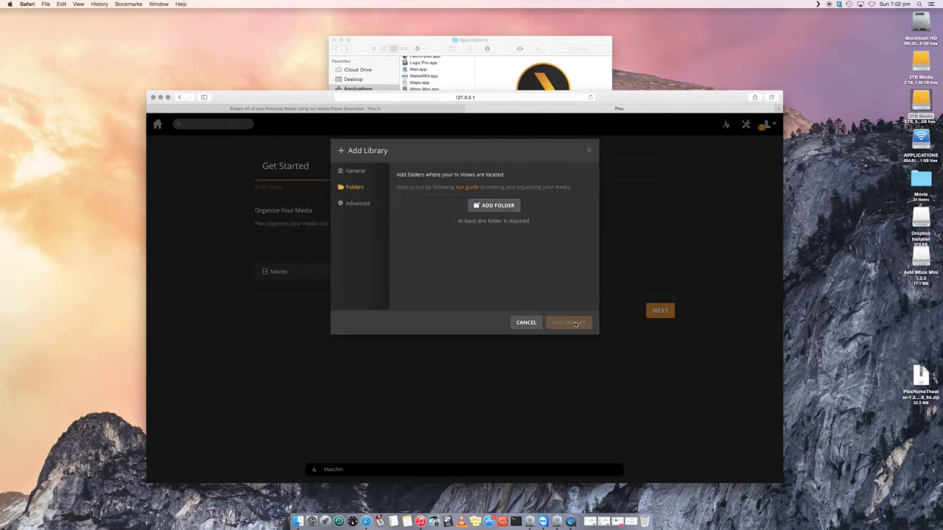
click(495, 206)
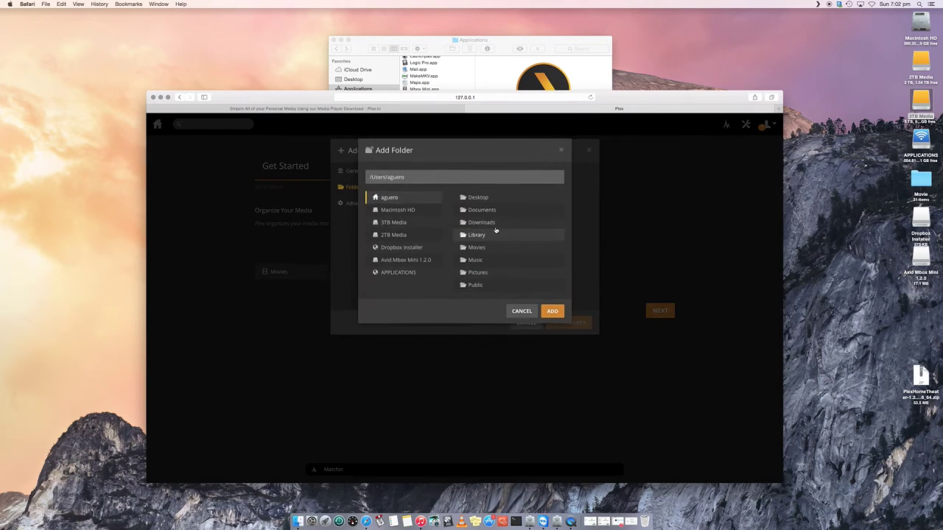
click(393, 223)
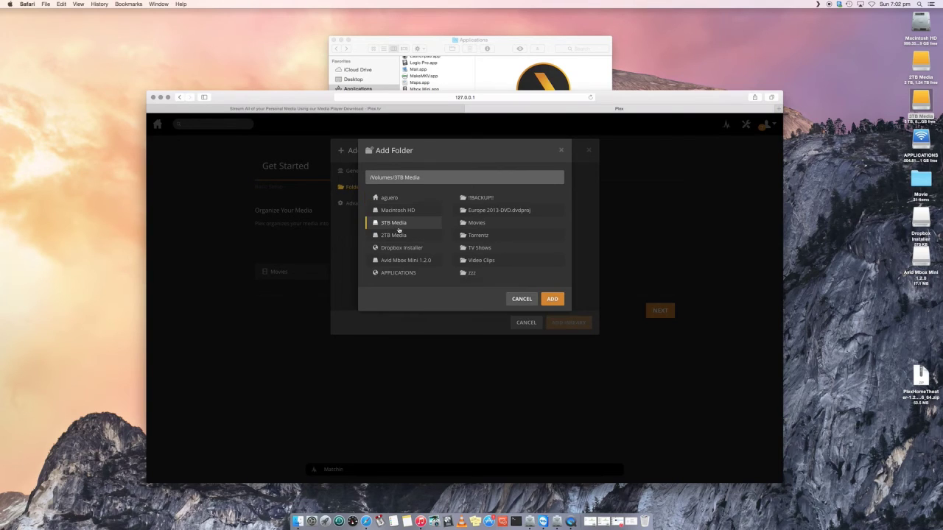
click(480, 249)
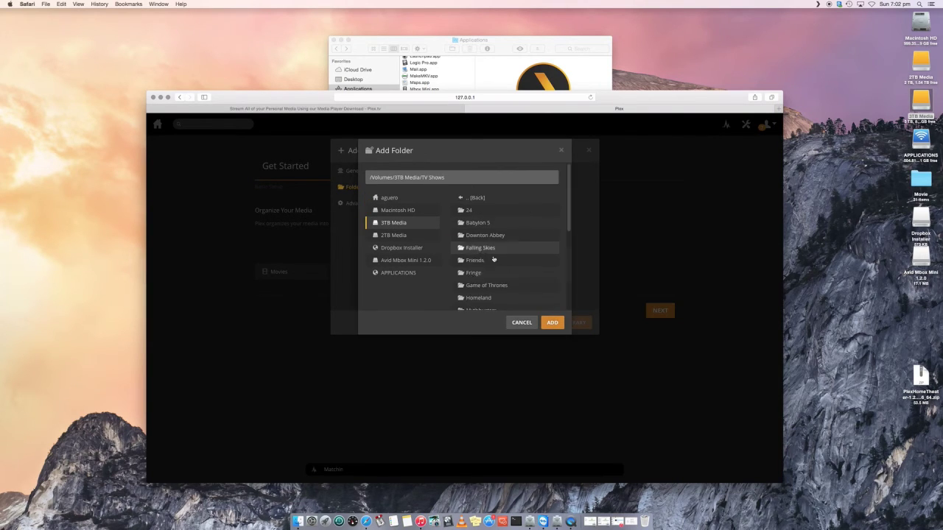
click(551, 322)
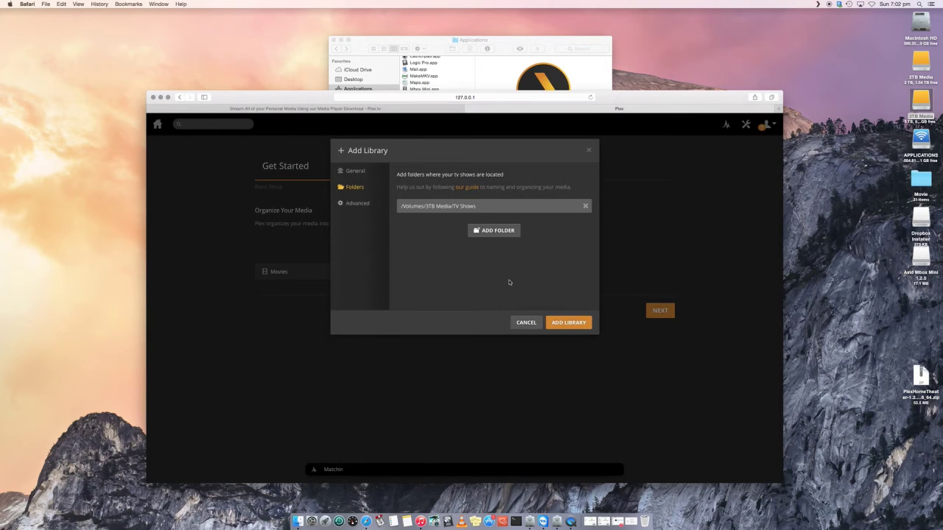
click(557, 322)
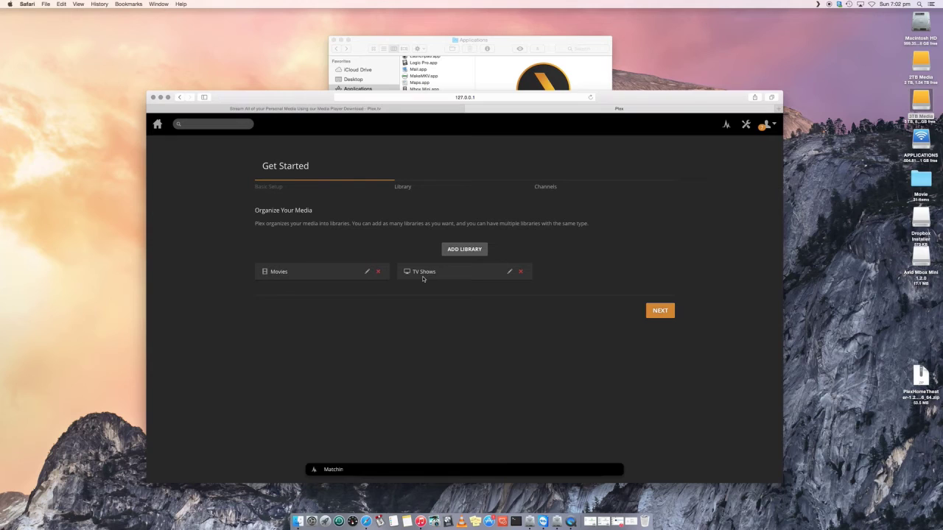
Create another Movies-type library with /Volumes/2TB Media/Documentaries as its source folder.
click(468, 250)
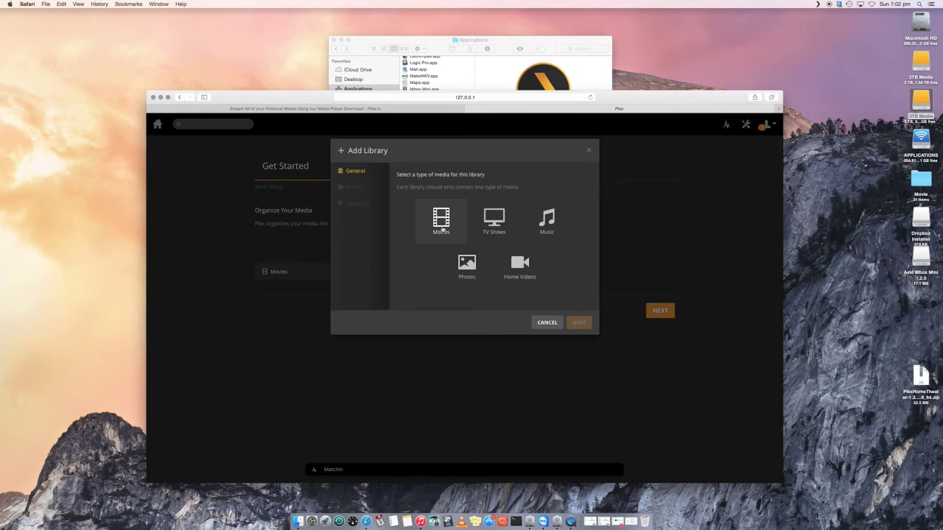
click(441, 228)
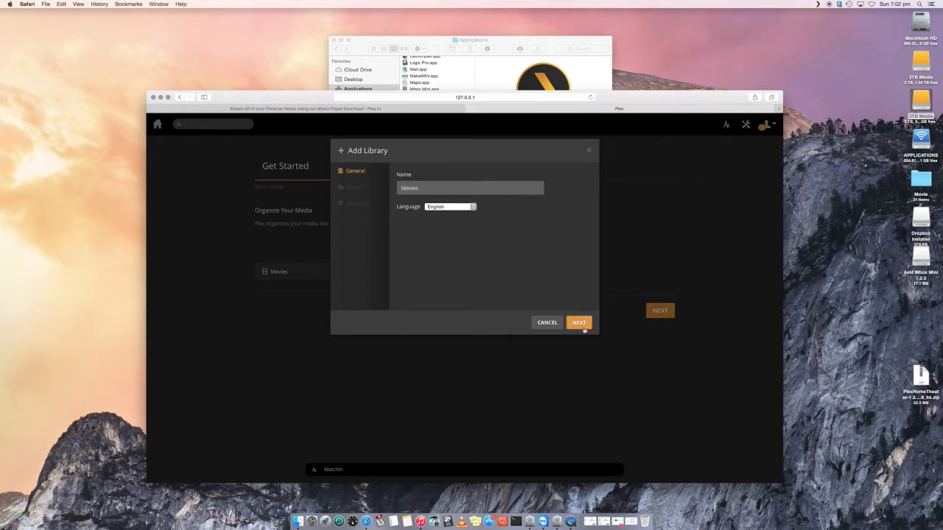
click(581, 324)
click(493, 206)
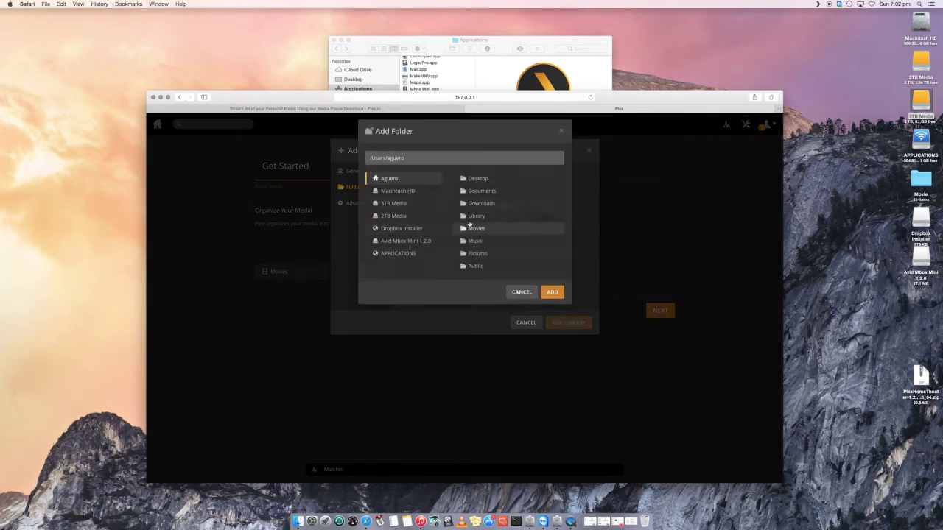
click(391, 235)
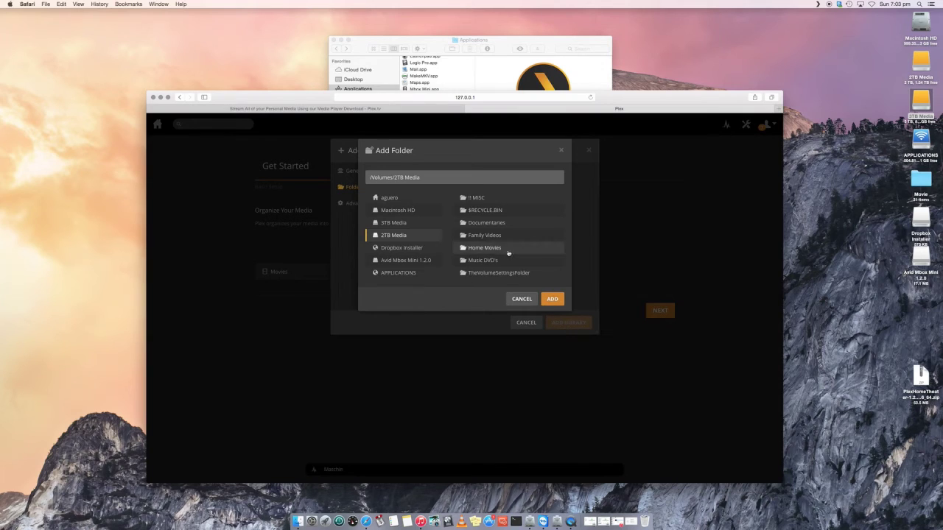
click(503, 223)
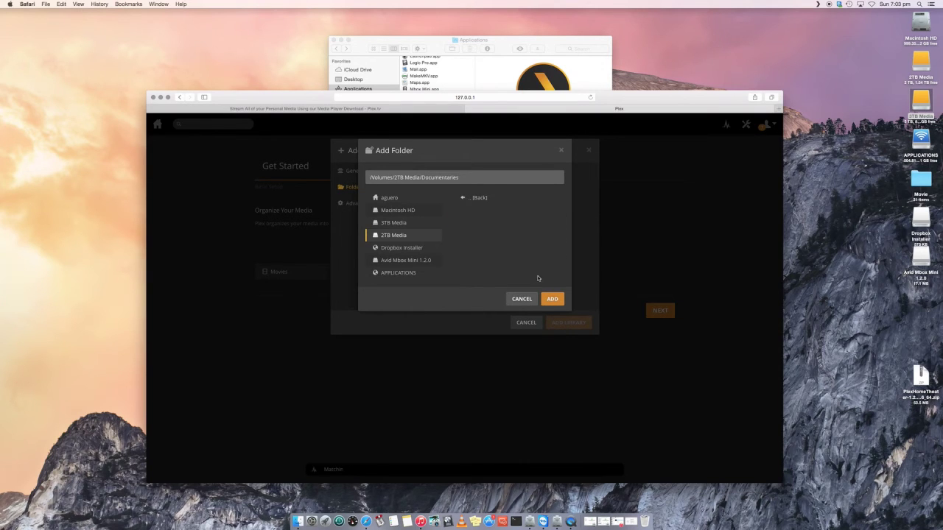
click(552, 299)
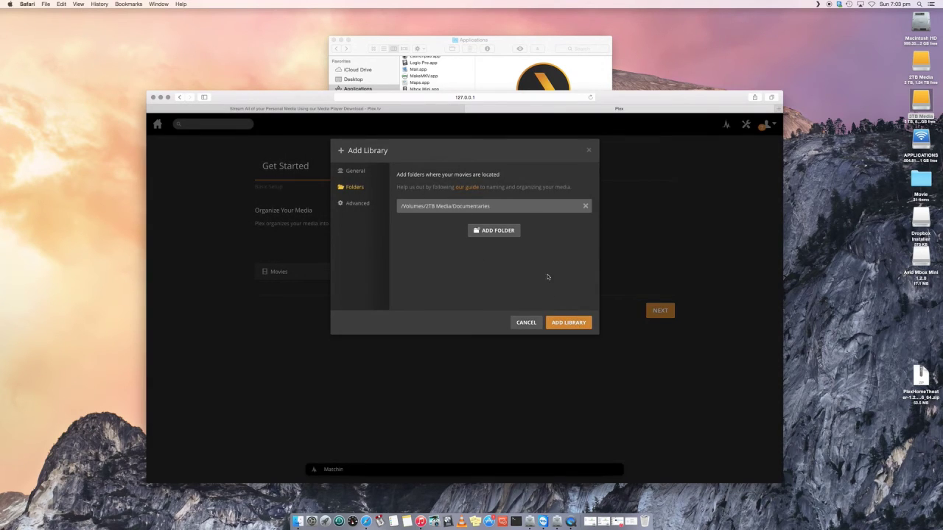
click(568, 322)
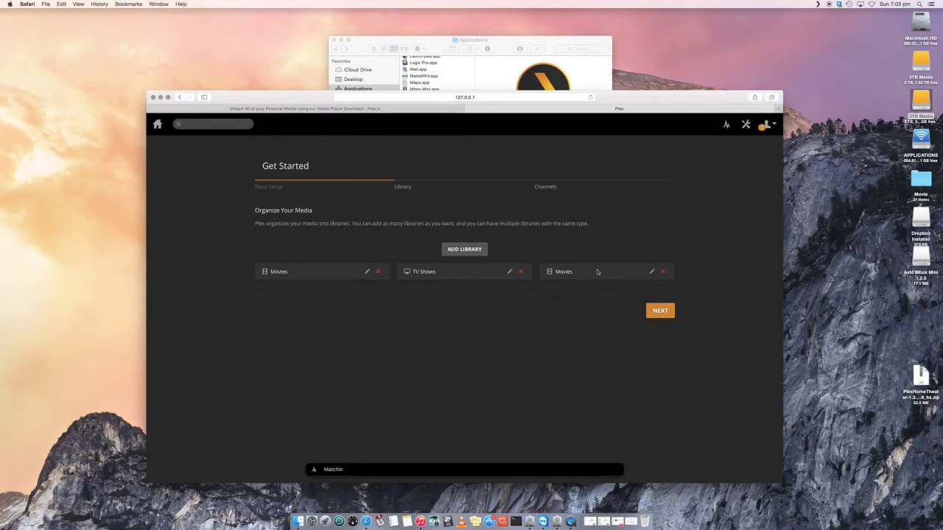
Rename the second Movies library to Documentaries and save the change.
click(651, 271)
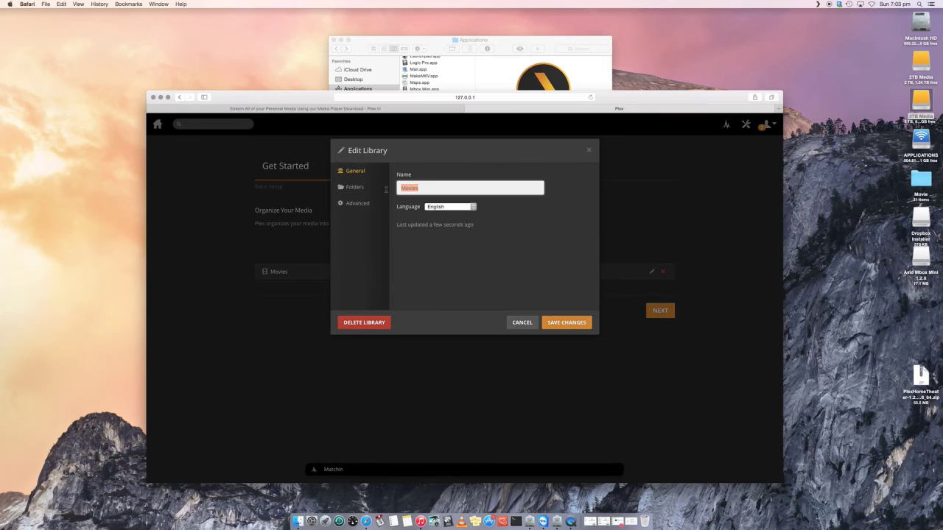
text(Documentar)
click(569, 322)
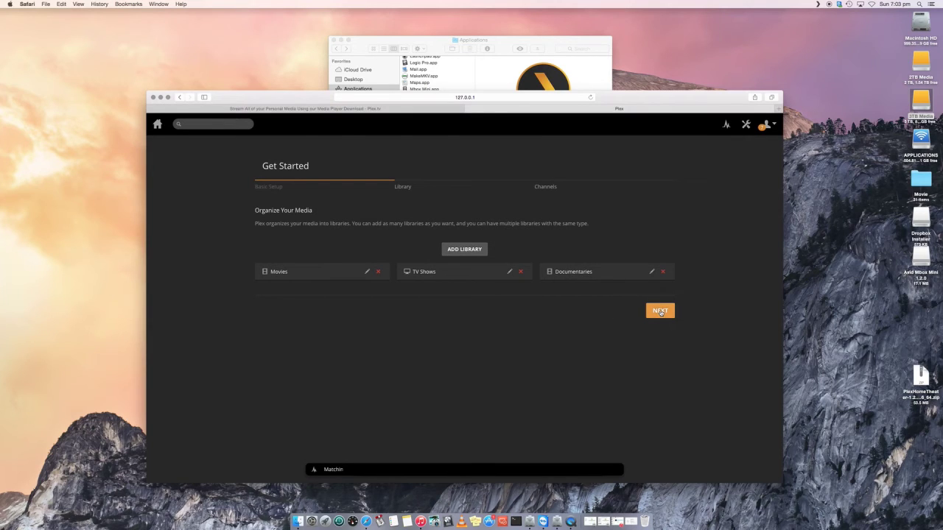
Proceed from the library setup without installing any channels and finish the Get Started wizard.
click(661, 311)
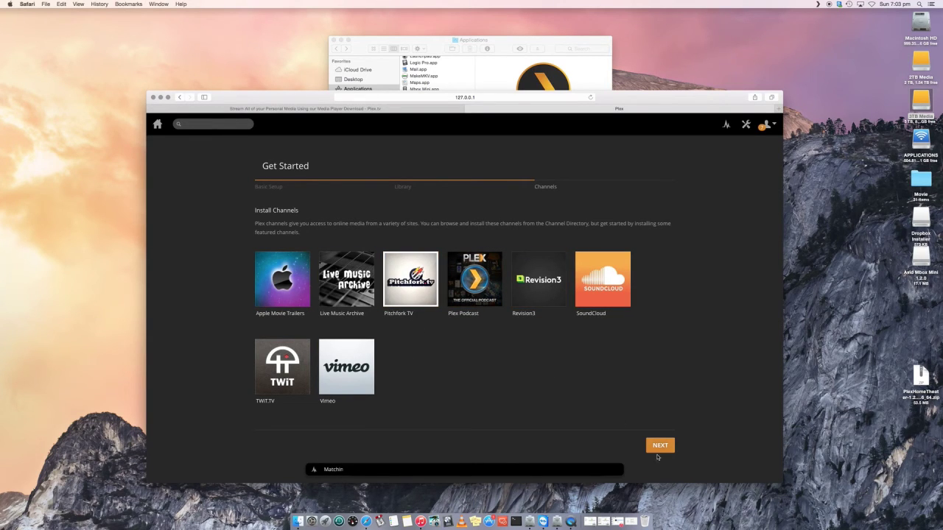
click(659, 449)
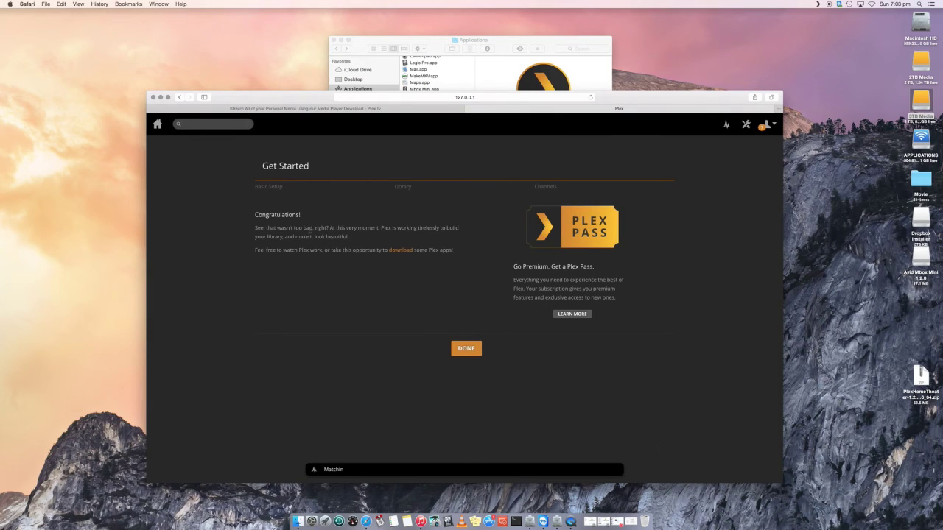
click(470, 349)
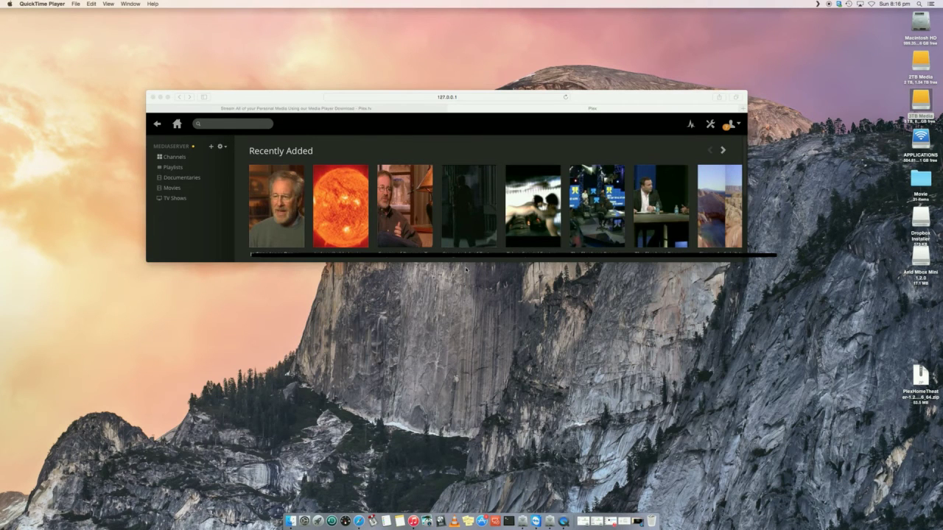
Look through the TV Shows and Movies libraries on the server, then go back to TV Shows.
click(175, 199)
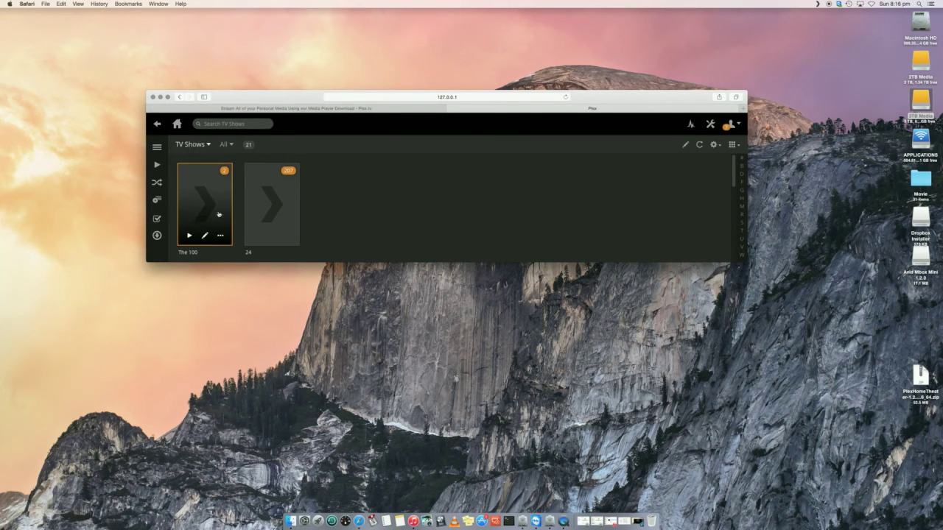
click(198, 149)
click(193, 184)
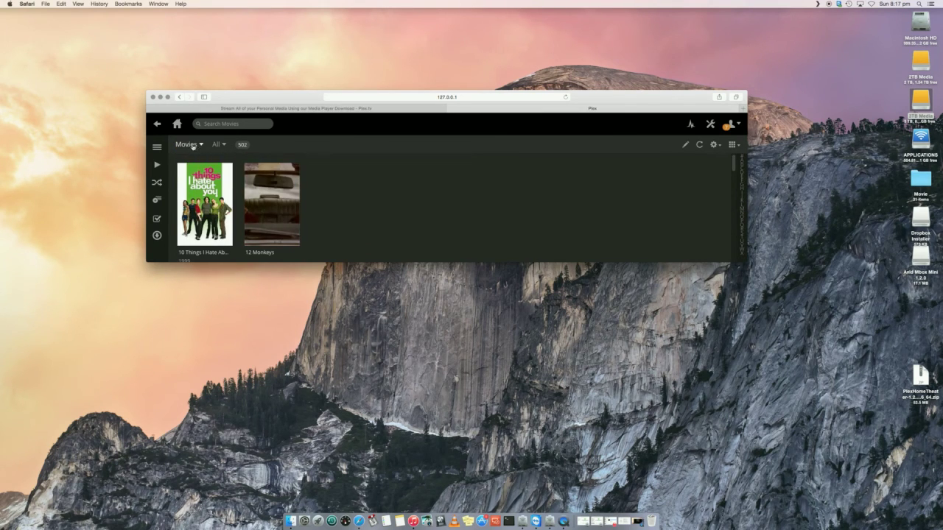
click(157, 124)
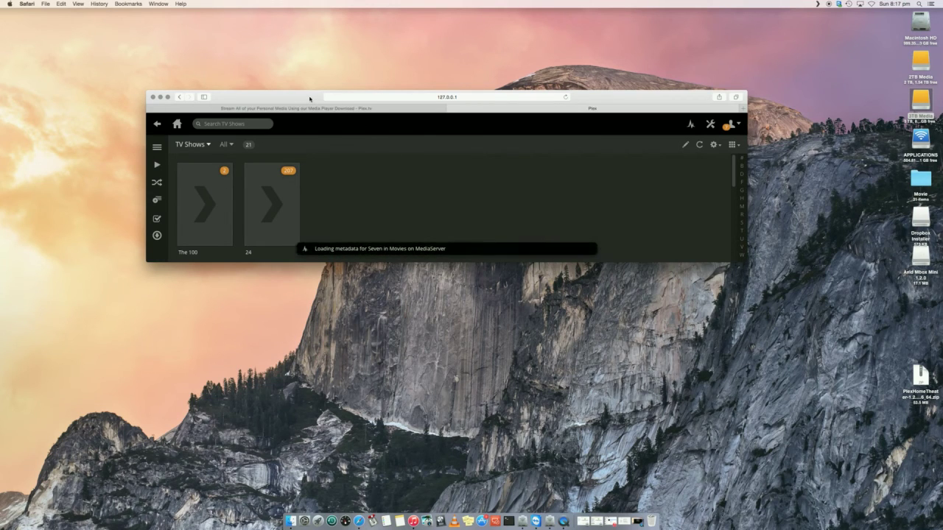
Extract the Plex Home Theater zip archive on the desktop, then try opening the extracted app but decline the launch.
key(super+h)
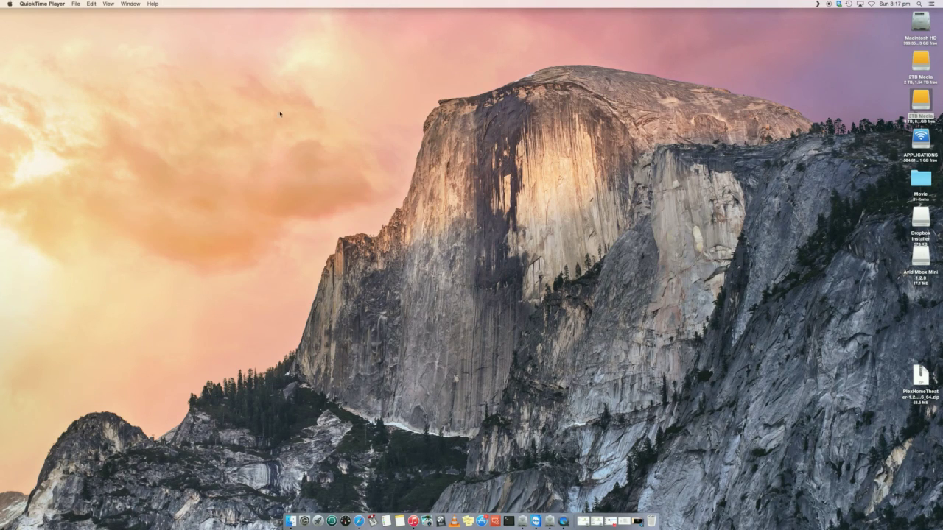
double_click(918, 376)
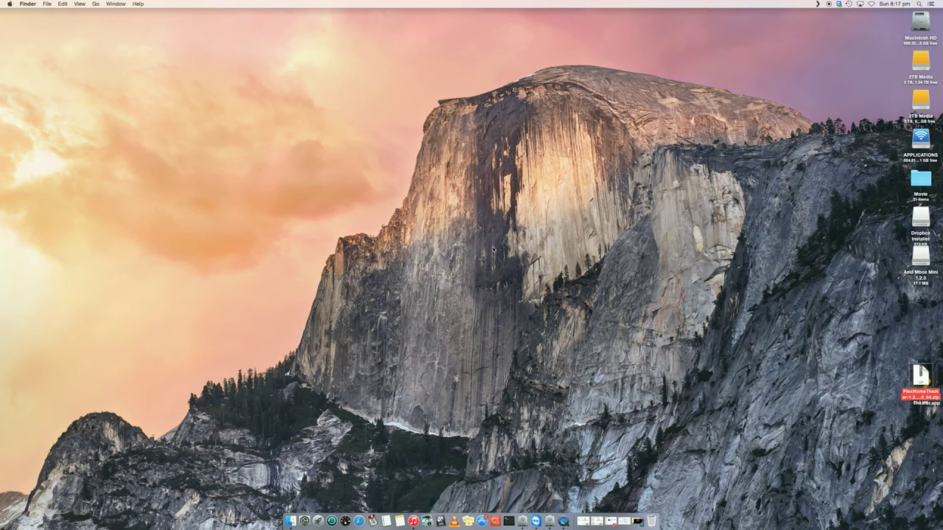
double_click(921, 379)
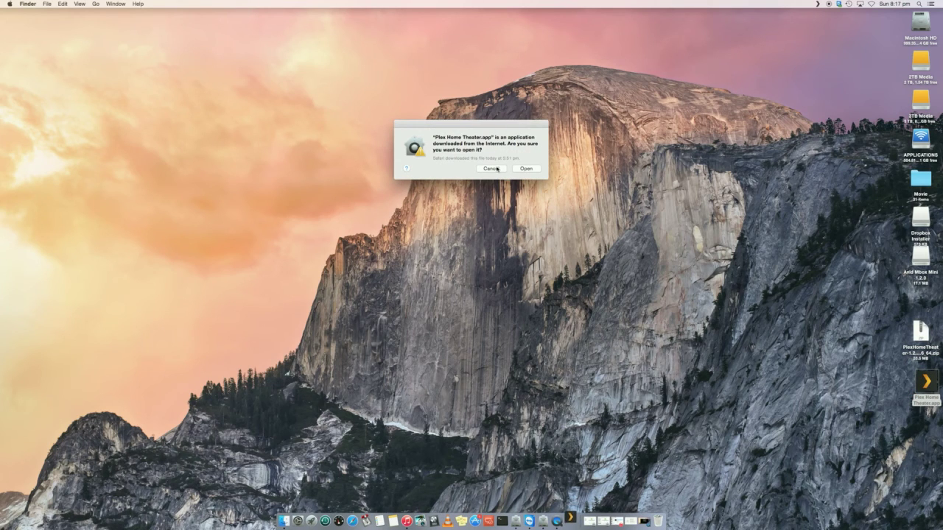
click(491, 168)
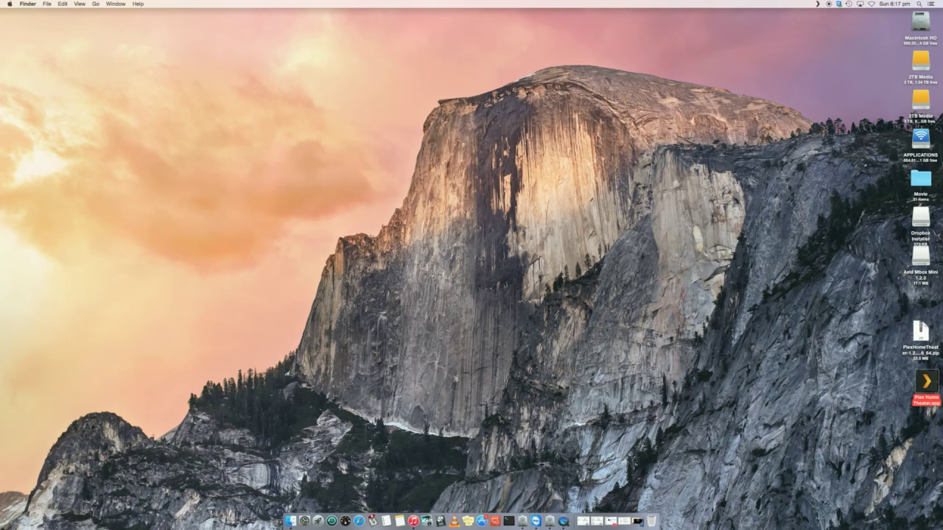
Move Plex Home Theater.app from the desktop into the Applications folder.
click(290, 521)
click(320, 112)
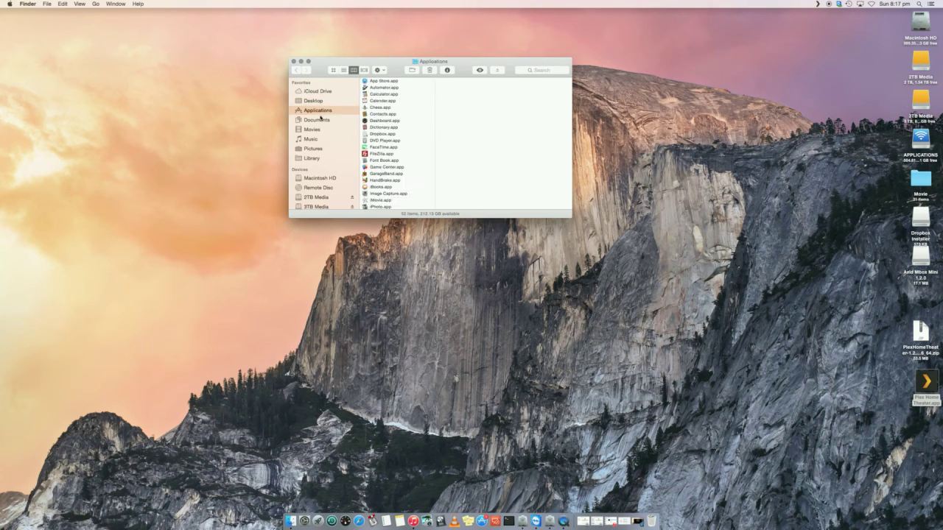
drag(873, 363, 419, 148)
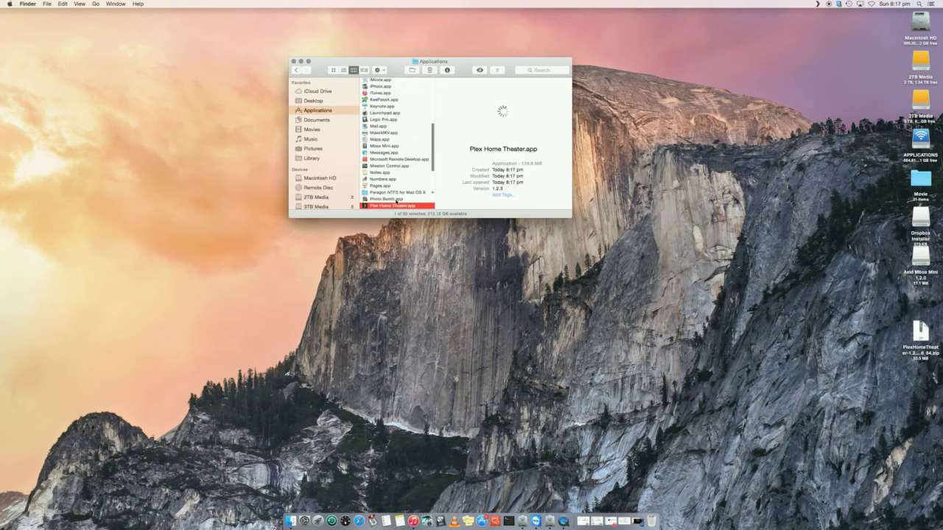
Add Plex Home Theater to the Dock and launch it from there, allowing the downloaded app to open.
drag(395, 206, 516, 517)
click(516, 518)
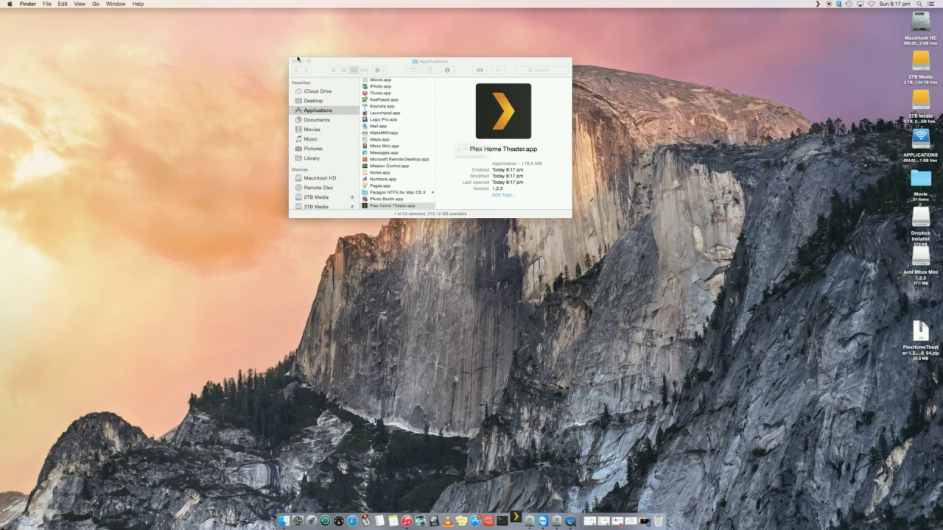
click(520, 168)
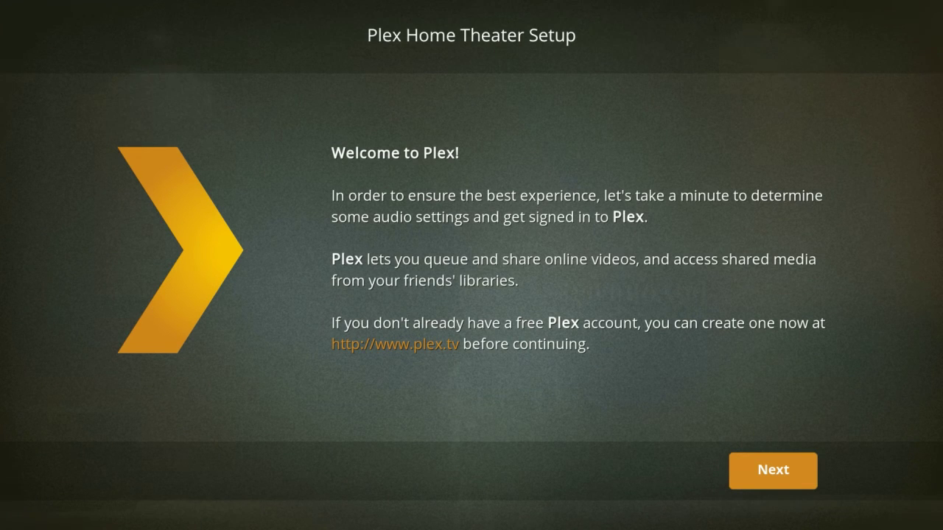
Continue past the setup welcome page, choose Analog / Built-in speakers as the audio connector and proceed.
key(Return)
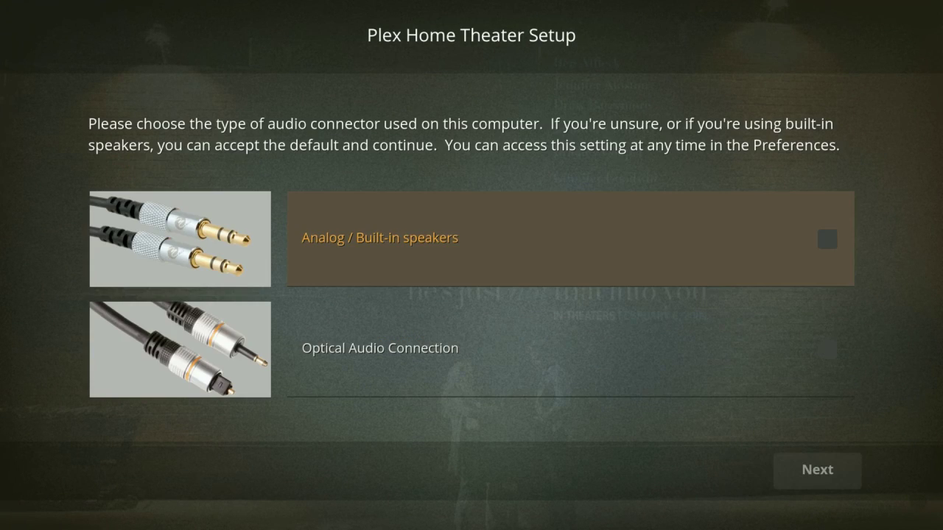
click(571, 349)
key(Return)
key(Return)
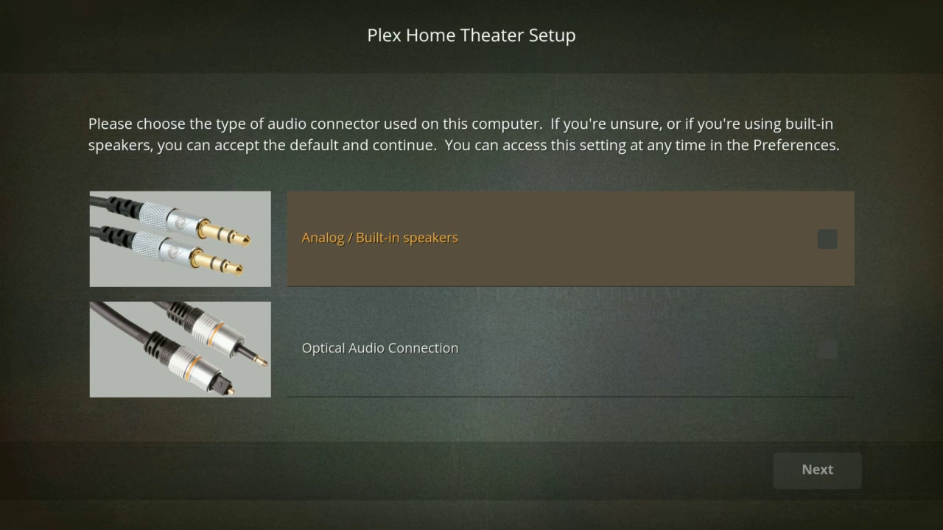
key(Return)
key(Down)
key(Down)
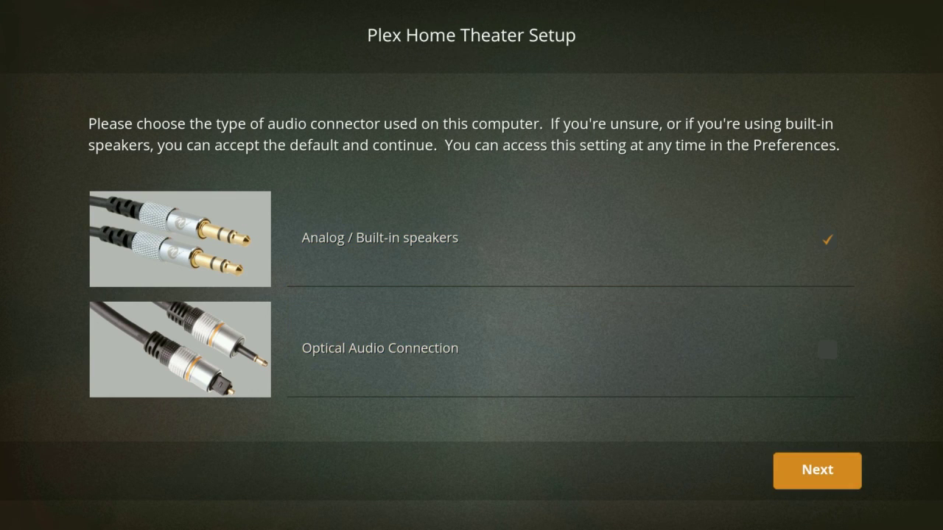
key(Return)
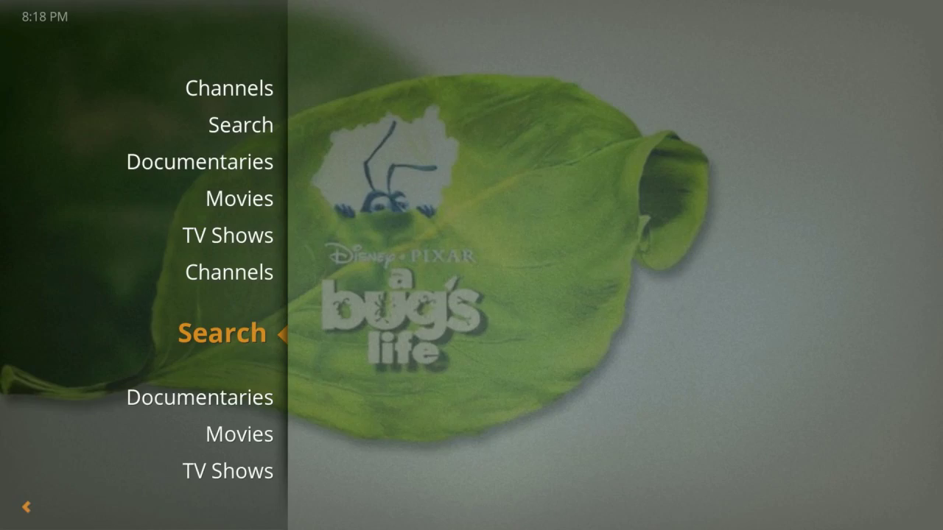
Browse the home menu to TV Shows and Movies, view the Movies library and return to the menu.
key(Up)
key(Up)
key(Up)
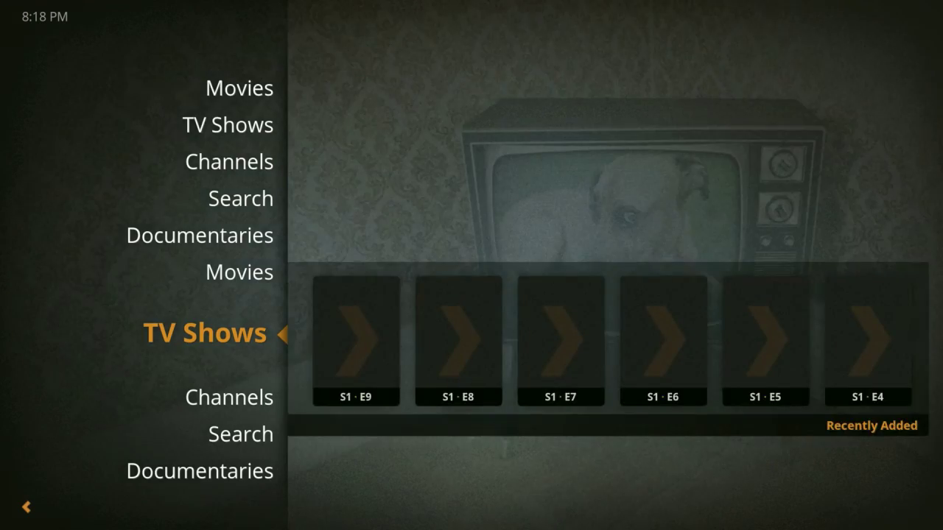
key(Down)
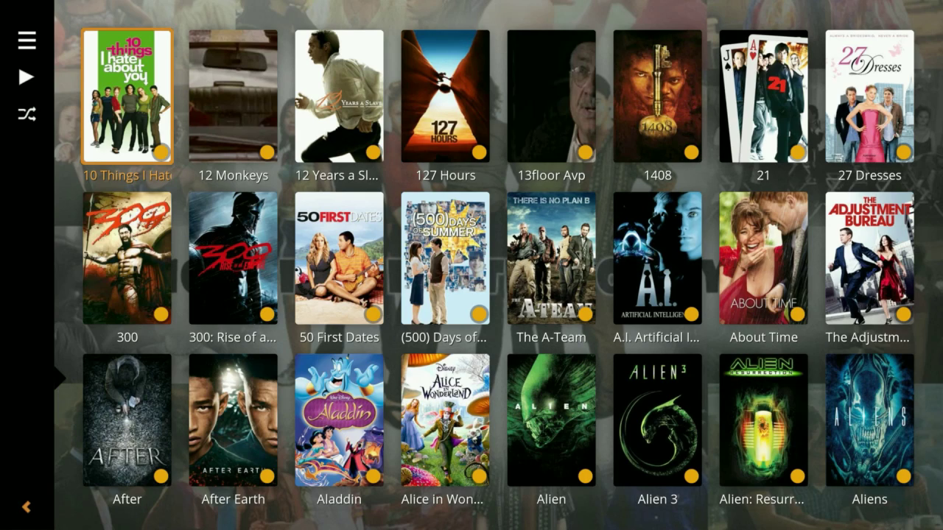
key(Return)
key(Escape)
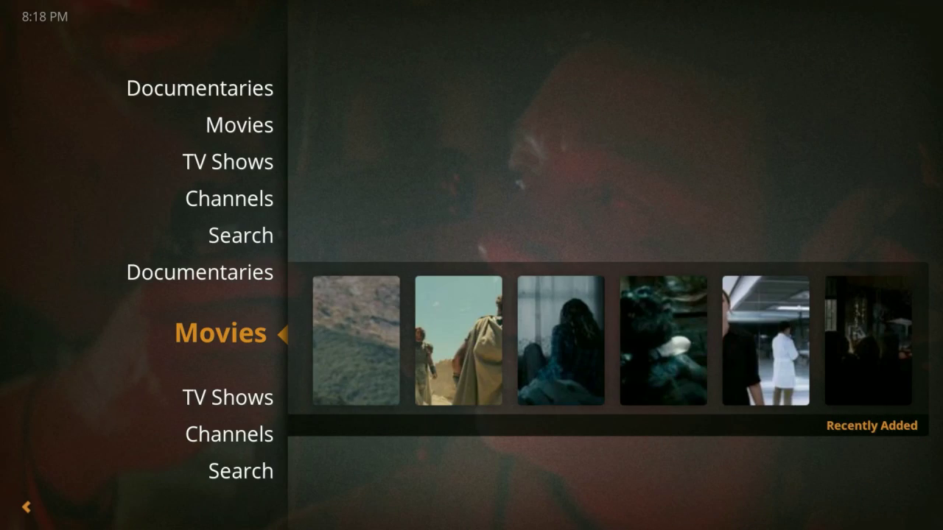
key(Down)
key(Up)
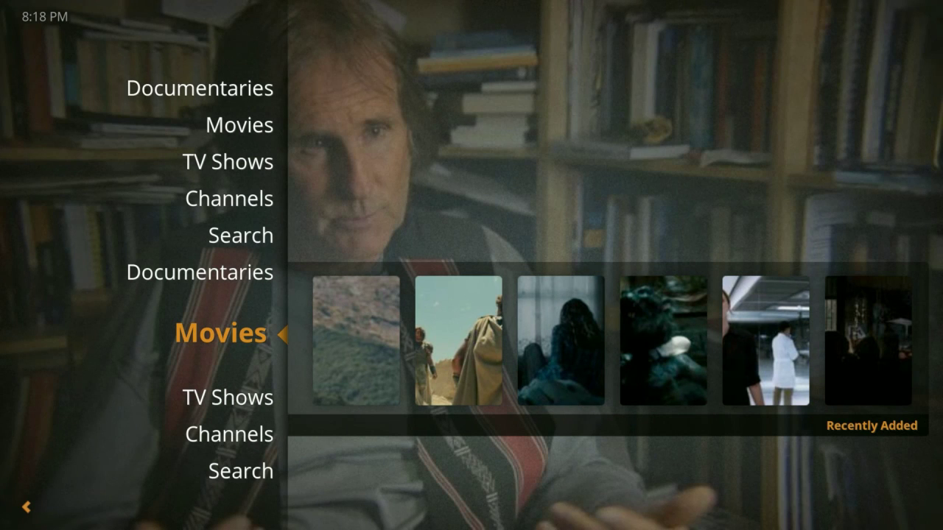